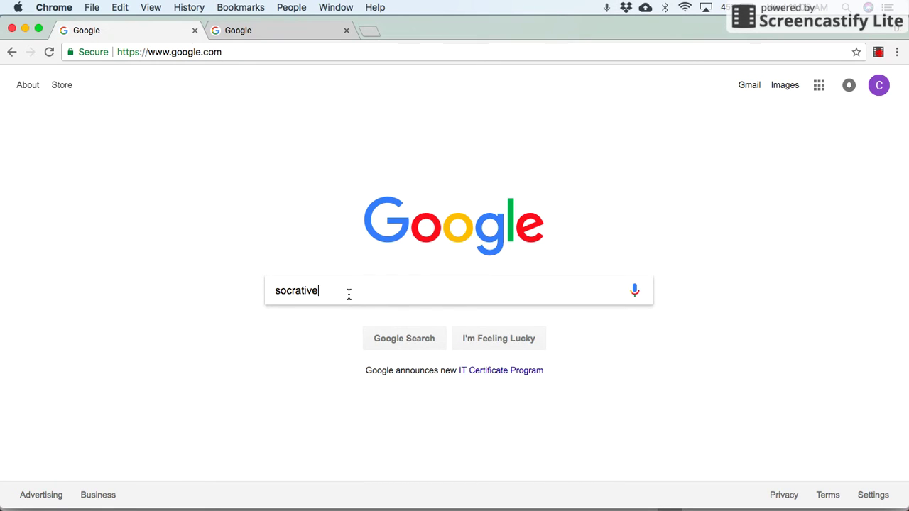
- Search for socrative, open the Socrative website, and view its account plans and pricing
{"action": "key", "text": "Return"}
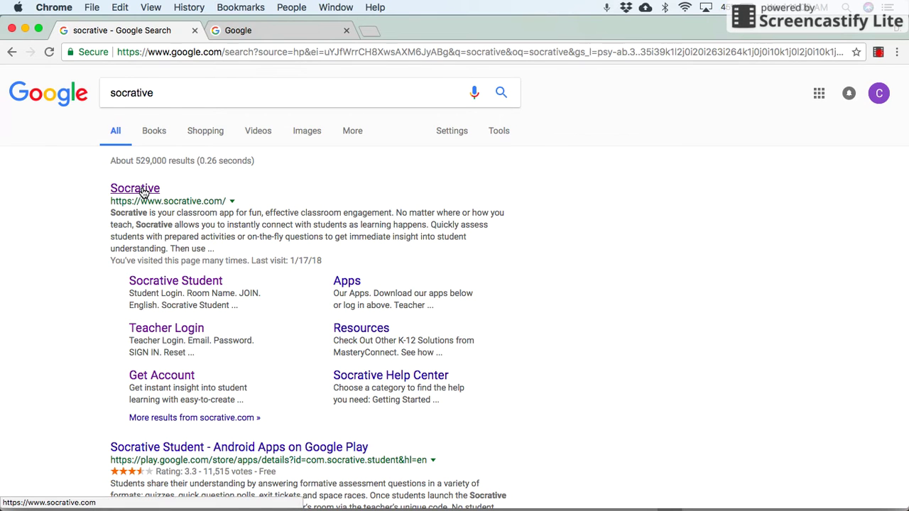
{"action": "left_click", "coordinate": [143, 190]}
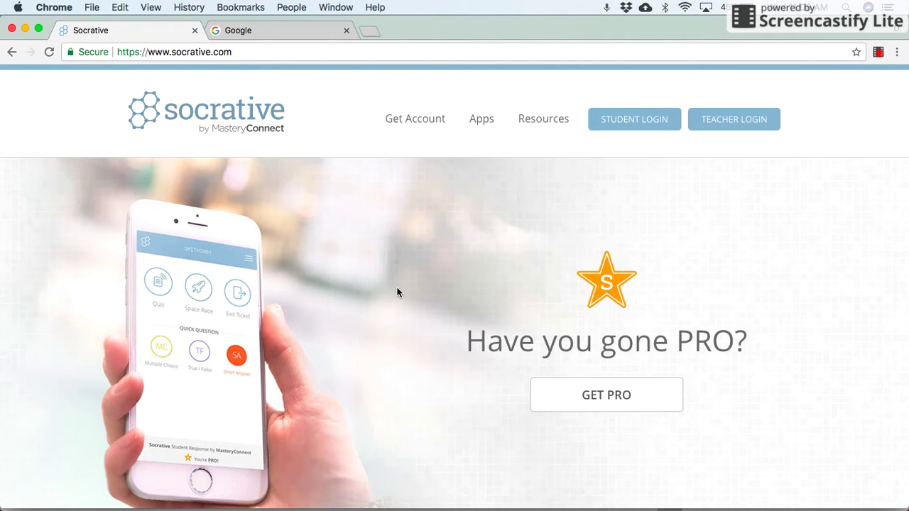
{"action": "left_click", "coordinate": [422, 124]}
{"action": "scroll", "coordinate": [446, 248], "scroll_direction": "down", "scroll_amount": 3}
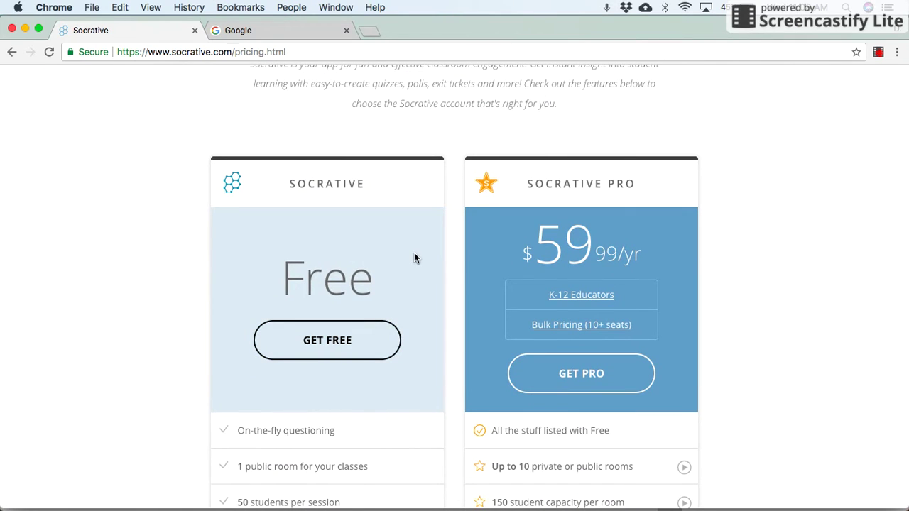
{"action": "scroll", "coordinate": [415, 258], "scroll_direction": "down", "scroll_amount": 2}
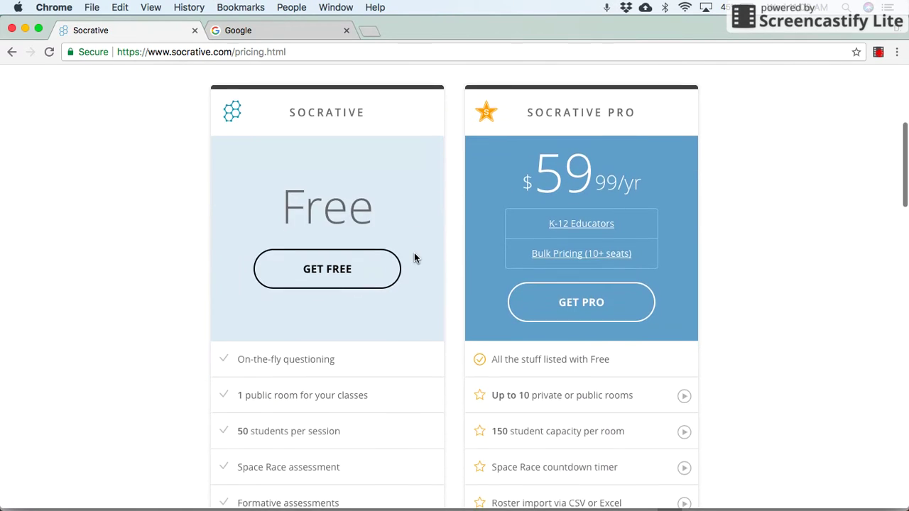
- Start the free teacher signup, then return to the Choose a Plan pricing page
{"action": "left_click", "coordinate": [353, 282]}
{"action": "scroll", "coordinate": [351, 282], "scroll_direction": "down", "scroll_amount": 6}
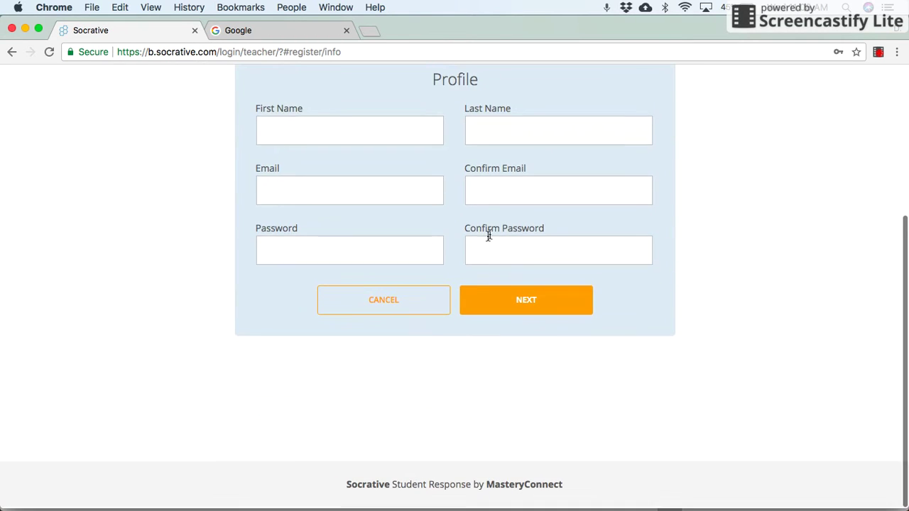
{"action": "scroll", "coordinate": [388, 250], "scroll_direction": "up", "scroll_amount": 5}
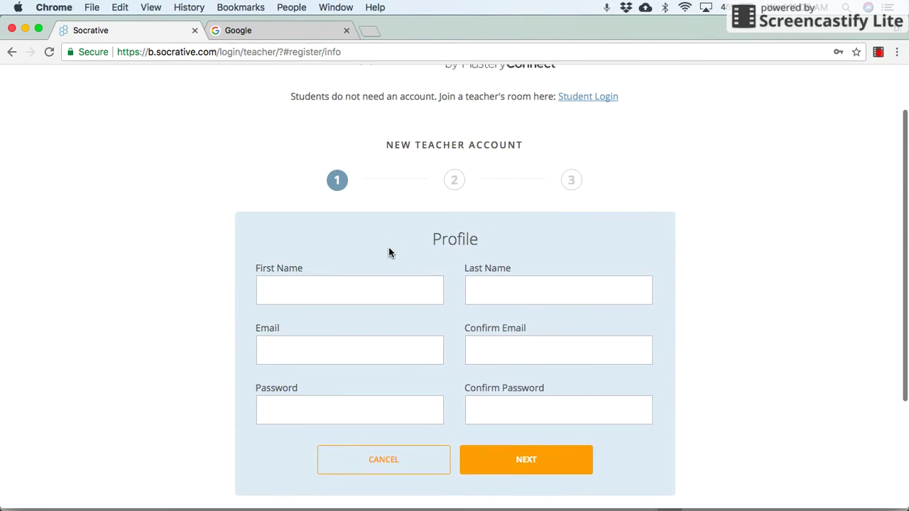
{"action": "left_click", "coordinate": [12, 51]}
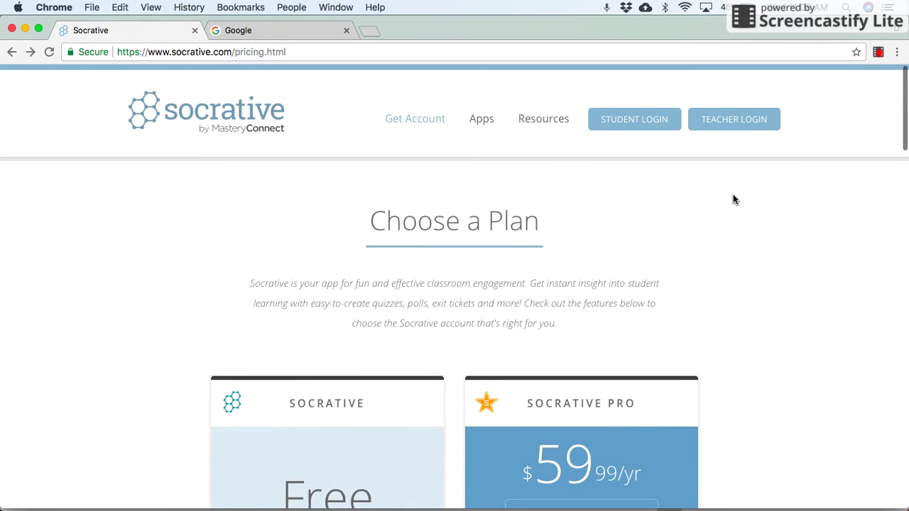
{"action": "left_click", "coordinate": [728, 125]}
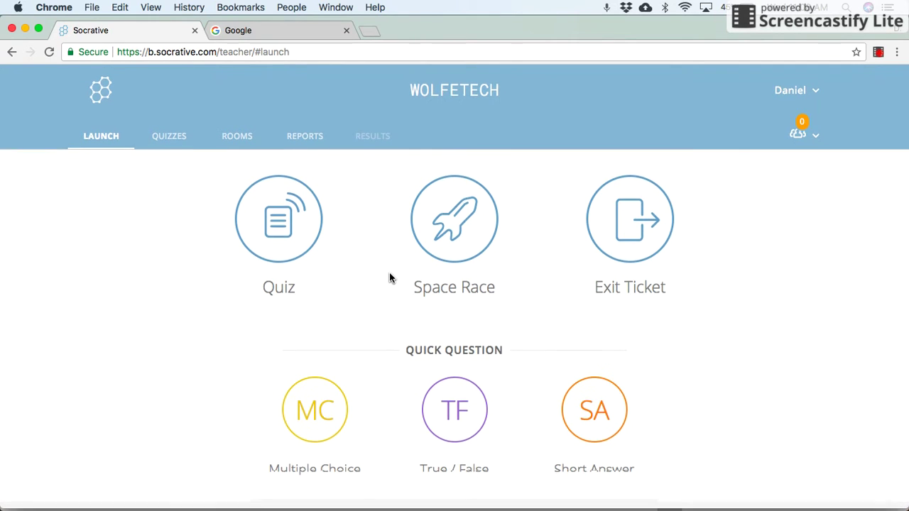
{"action": "scroll", "coordinate": [390, 273], "scroll_direction": "down", "scroll_amount": 1}
{"action": "scroll", "coordinate": [389, 273], "scroll_direction": "up", "scroll_amount": 1}
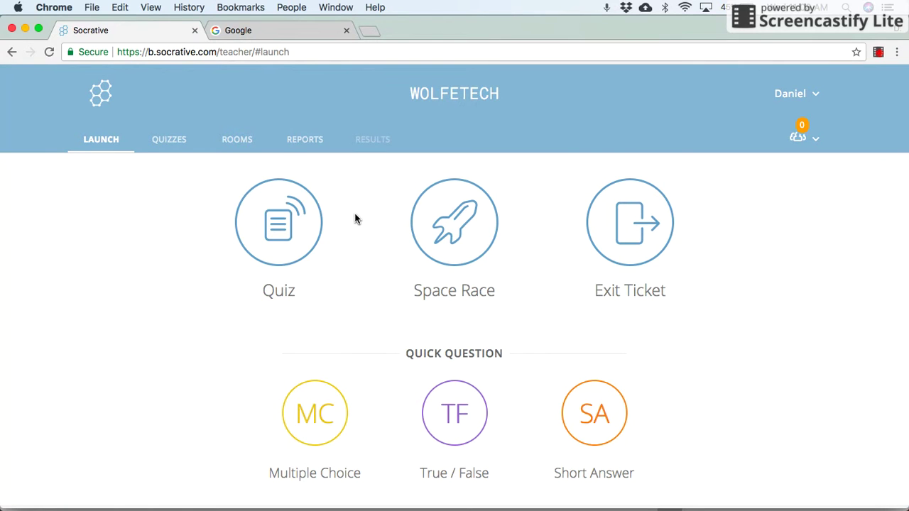
{"action": "left_click", "coordinate": [241, 147]}
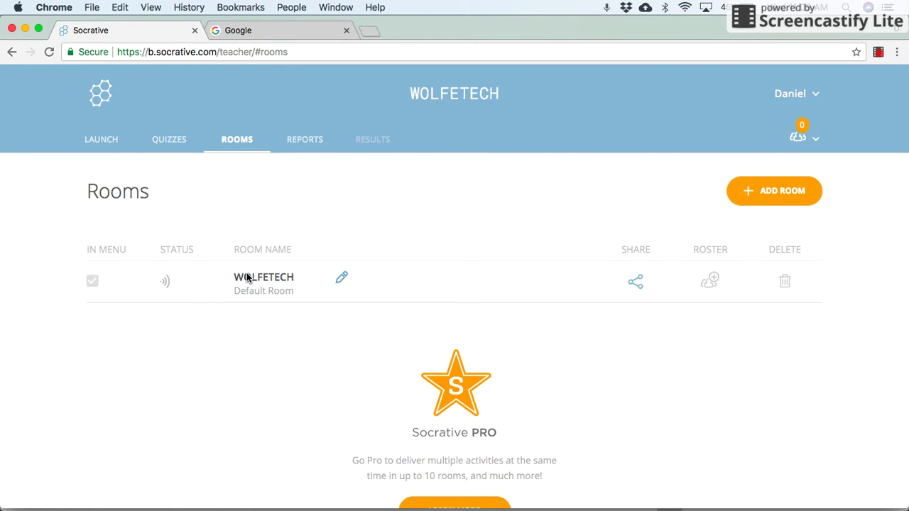
- Open the Quizzes tab and look over the three saved quizzes, including World Facts Quiz
{"action": "left_click", "coordinate": [173, 142]}
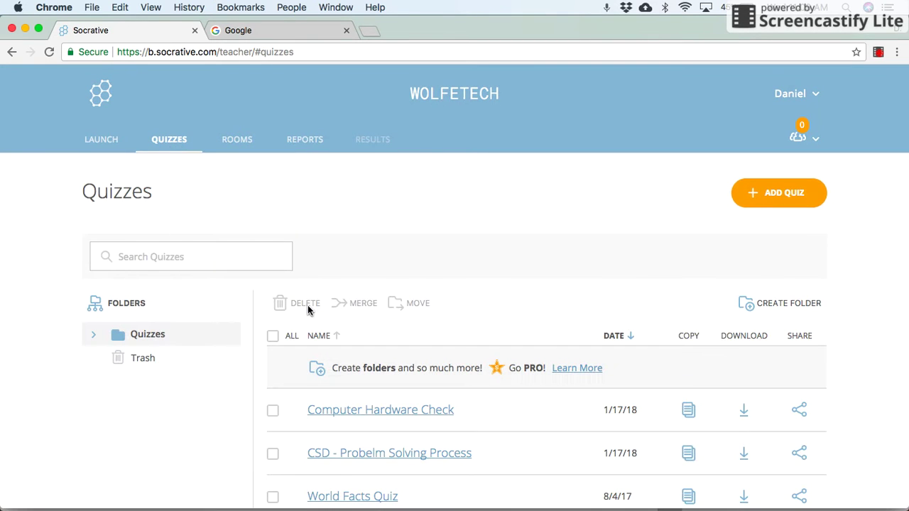
{"action": "scroll", "coordinate": [487, 265], "scroll_direction": "down", "scroll_amount": 1}
{"action": "scroll", "coordinate": [487, 263], "scroll_direction": "down", "scroll_amount": 1}
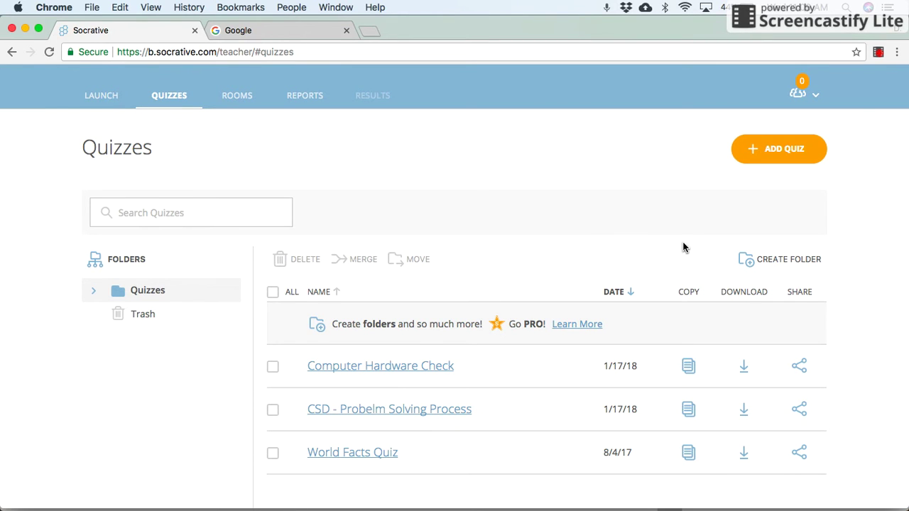
{"action": "left_click", "coordinate": [758, 151]}
{"action": "left_click", "coordinate": [755, 180]}
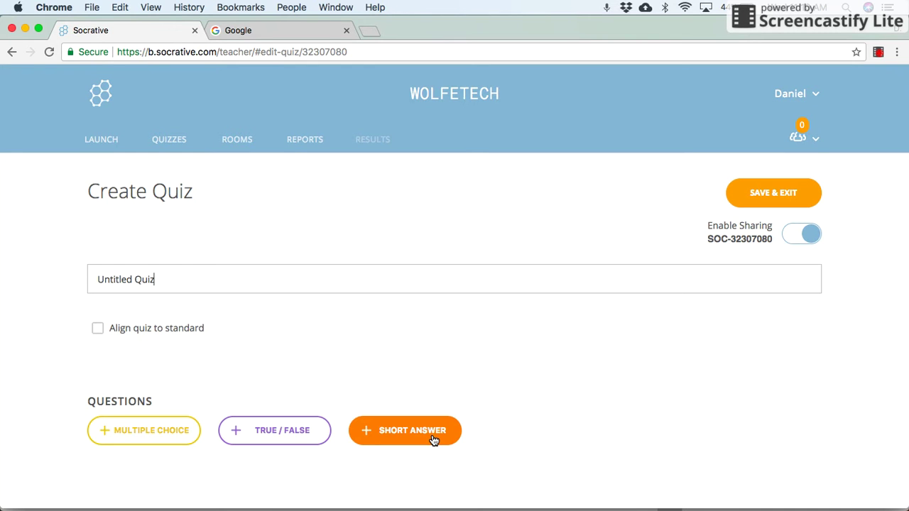
{"action": "scroll", "coordinate": [485, 342], "scroll_direction": "down", "scroll_amount": 2}
{"action": "scroll", "coordinate": [485, 342], "scroll_direction": "up", "scroll_amount": 1}
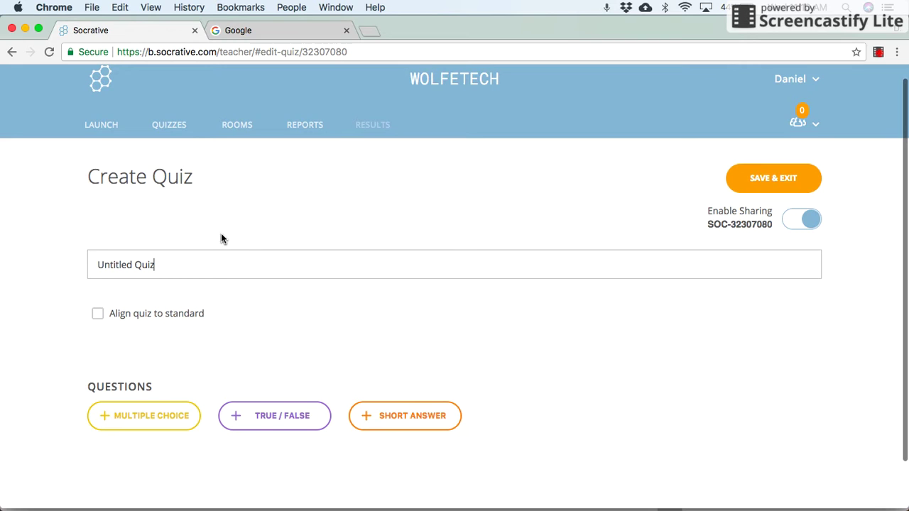
{"action": "left_click", "coordinate": [178, 135]}
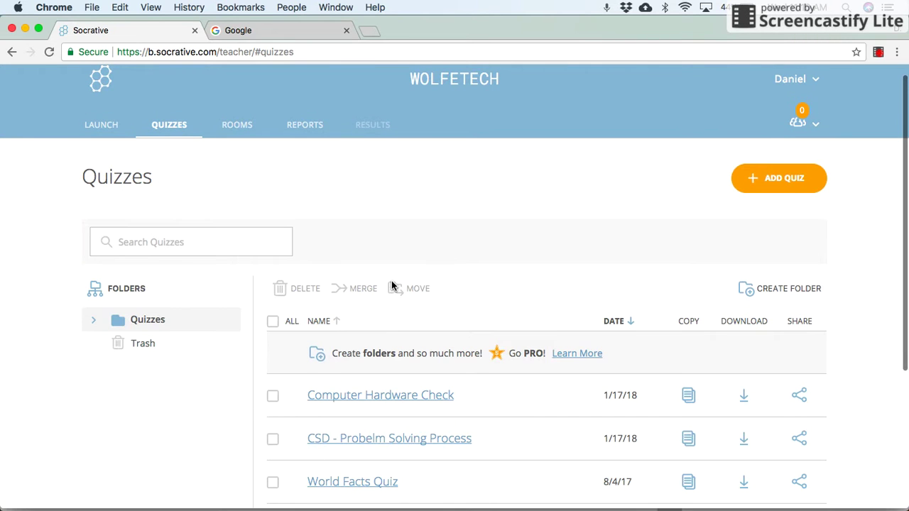
{"action": "scroll", "coordinate": [394, 229], "scroll_direction": "down", "scroll_amount": 3}
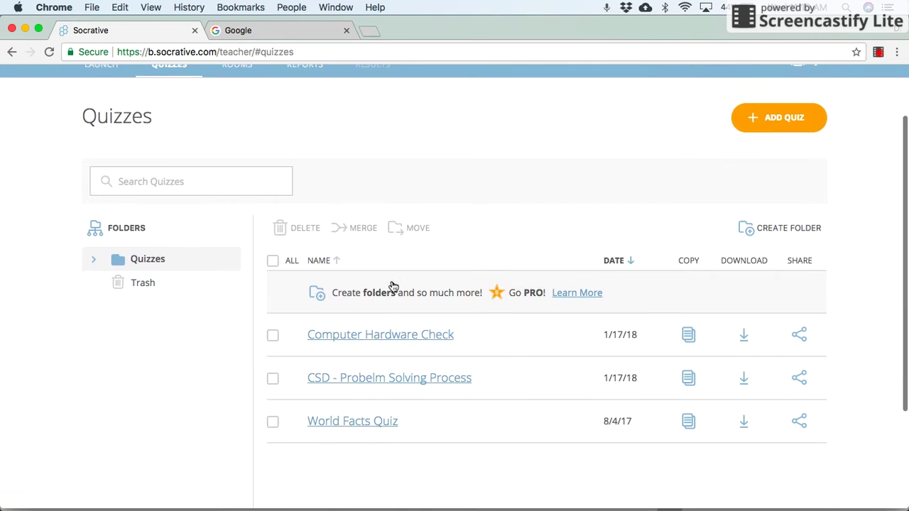
- Review all questions of Computer Hardware Check in the editor and save it with SAVE & EXIT
{"action": "left_click", "coordinate": [398, 335]}
{"action": "scroll", "coordinate": [397, 336], "scroll_direction": "down", "scroll_amount": 3}
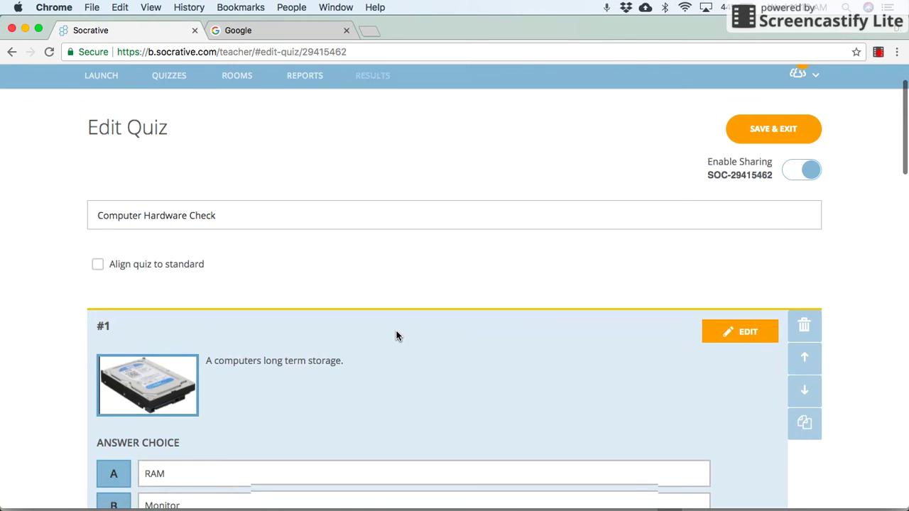
{"action": "scroll", "coordinate": [397, 336], "scroll_direction": "down", "scroll_amount": 1}
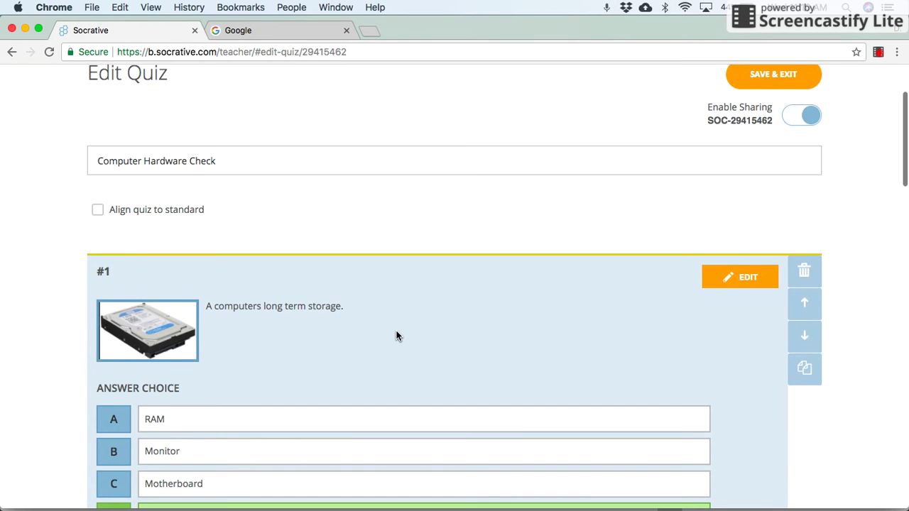
{"action": "scroll", "coordinate": [397, 336], "scroll_direction": "down", "scroll_amount": 1}
{"action": "scroll", "coordinate": [397, 336], "scroll_direction": "down", "scroll_amount": 20}
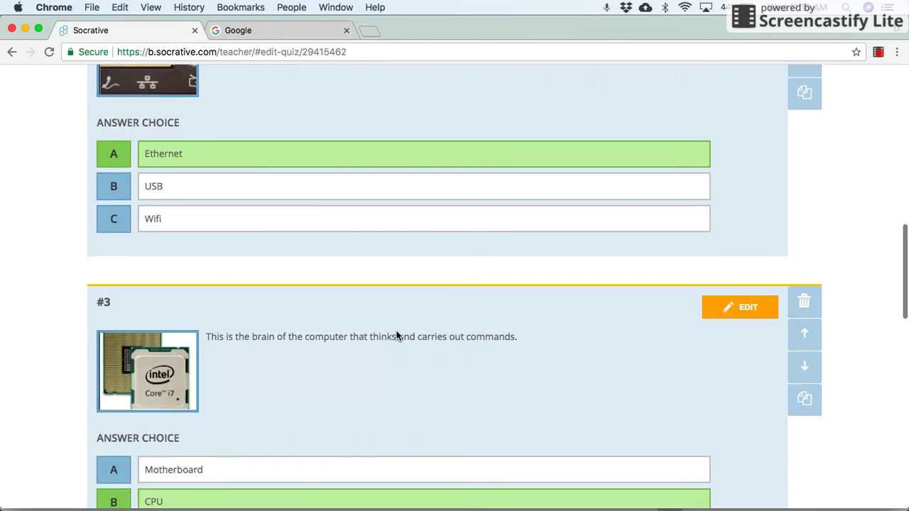
{"action": "scroll", "coordinate": [397, 336], "scroll_direction": "down", "scroll_amount": 8}
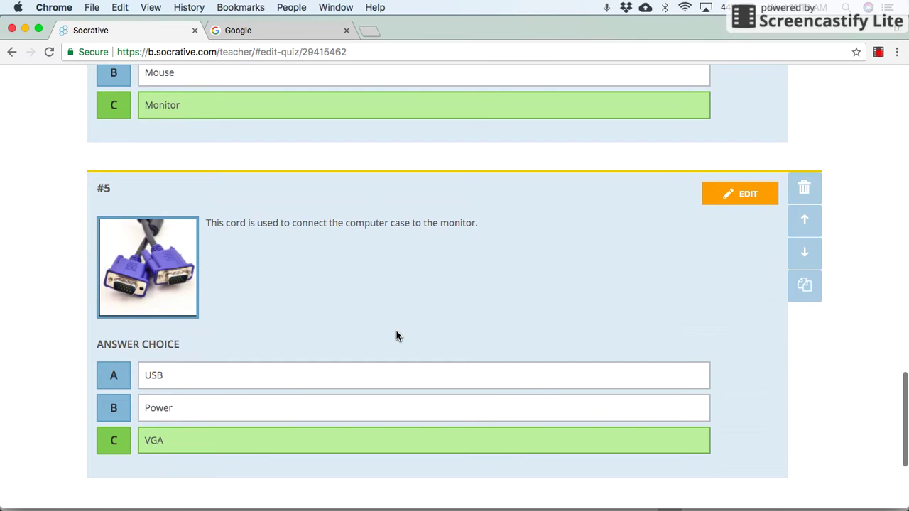
{"action": "scroll", "coordinate": [397, 336], "scroll_direction": "up", "scroll_amount": 20}
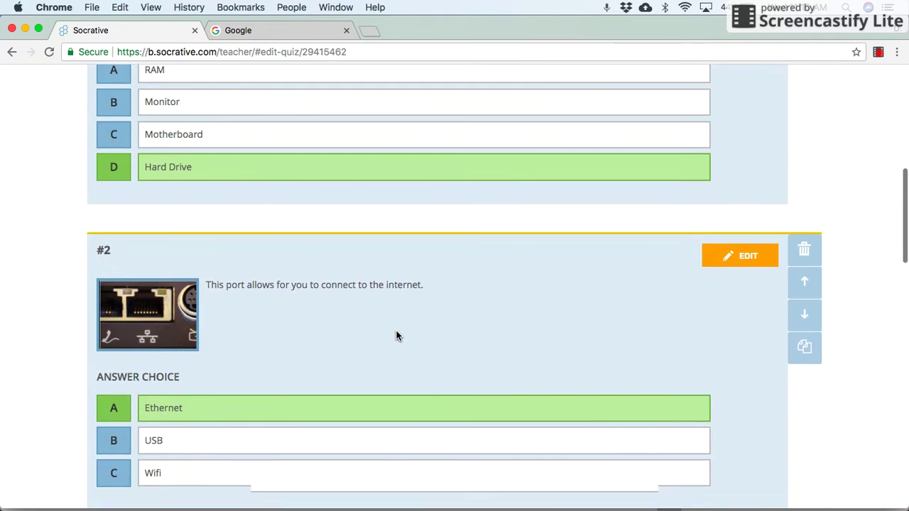
{"action": "scroll", "coordinate": [397, 336], "scroll_direction": "up", "scroll_amount": 10}
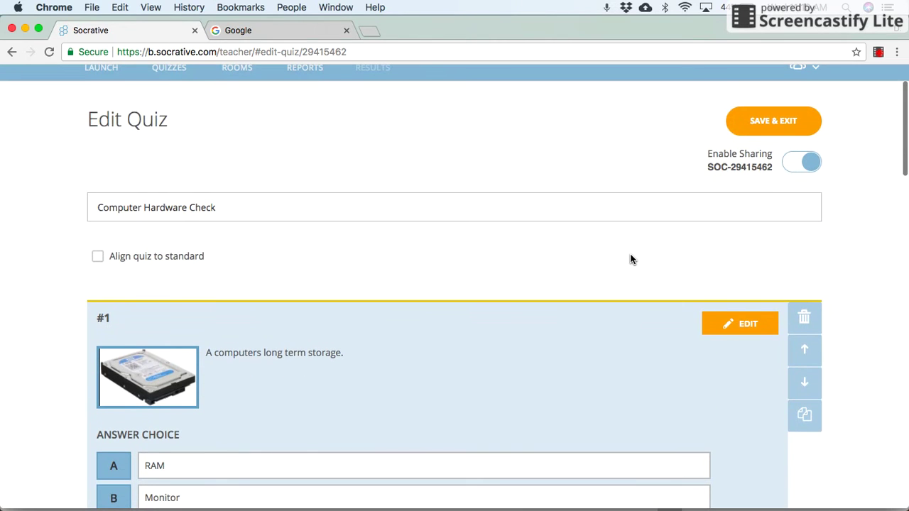
{"action": "left_click", "coordinate": [774, 118]}
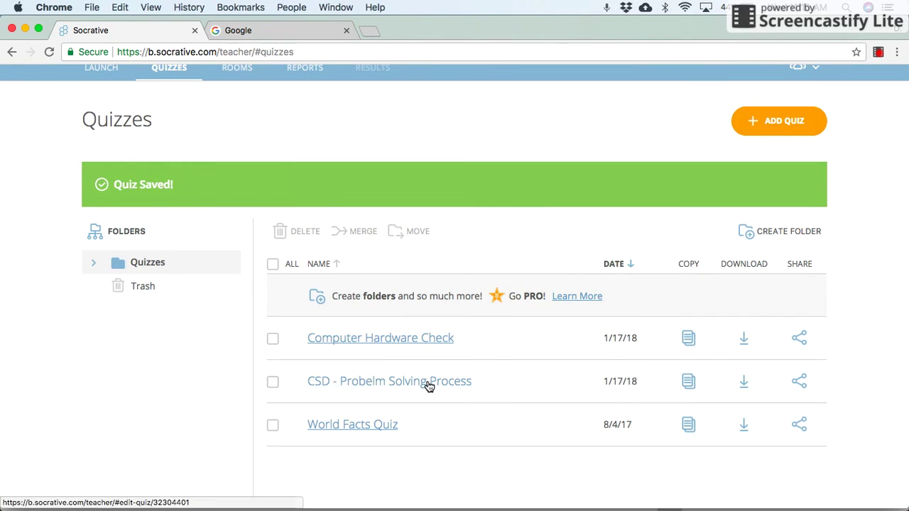
- Review the DEFINE, PREPARE, TRY and REFLECT questions of CSD - Probelm Solving Process and save it
{"action": "left_click", "coordinate": [388, 384]}
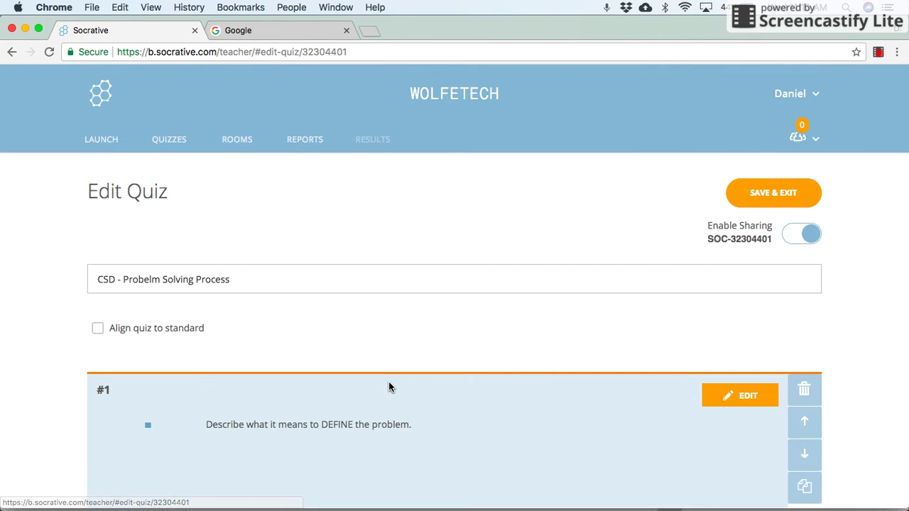
{"action": "scroll", "coordinate": [388, 387], "scroll_direction": "down", "scroll_amount": 3}
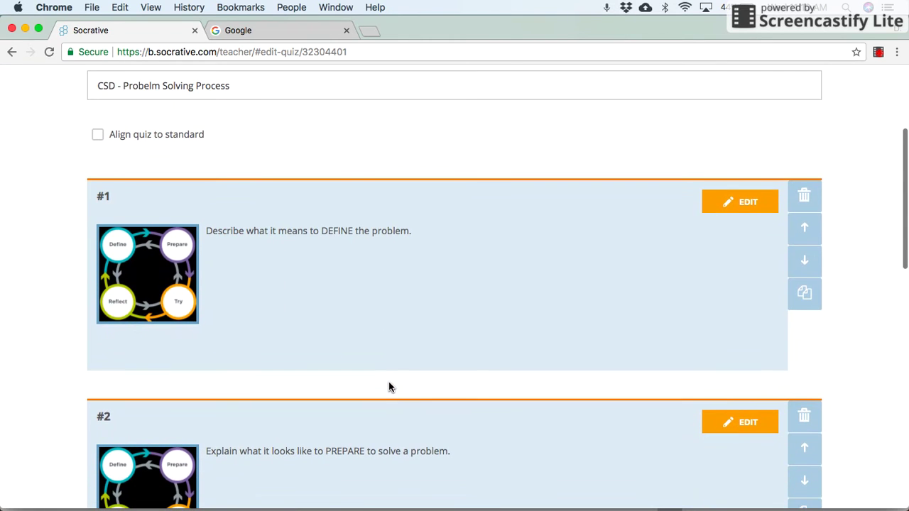
{"action": "scroll", "coordinate": [363, 294], "scroll_direction": "down", "scroll_amount": 3}
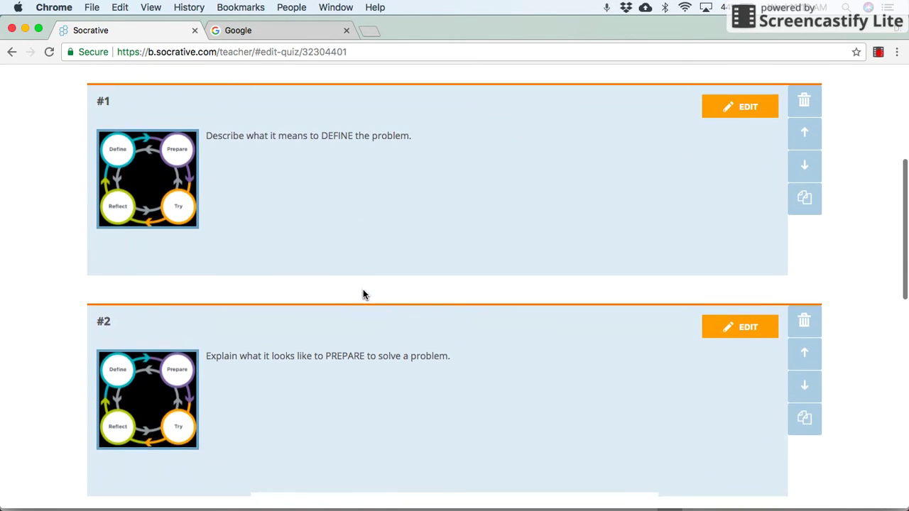
{"action": "scroll", "coordinate": [363, 291], "scroll_direction": "down", "scroll_amount": 10}
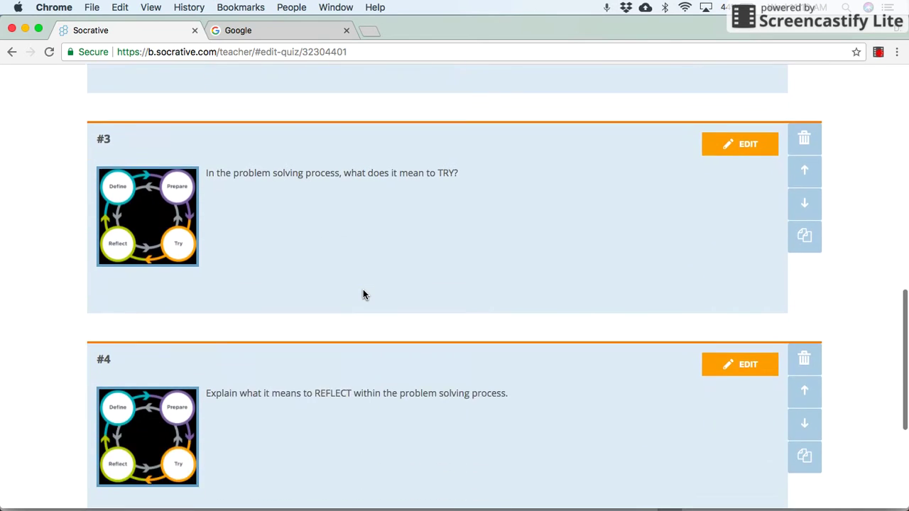
{"action": "scroll", "coordinate": [363, 295], "scroll_direction": "up", "scroll_amount": 15}
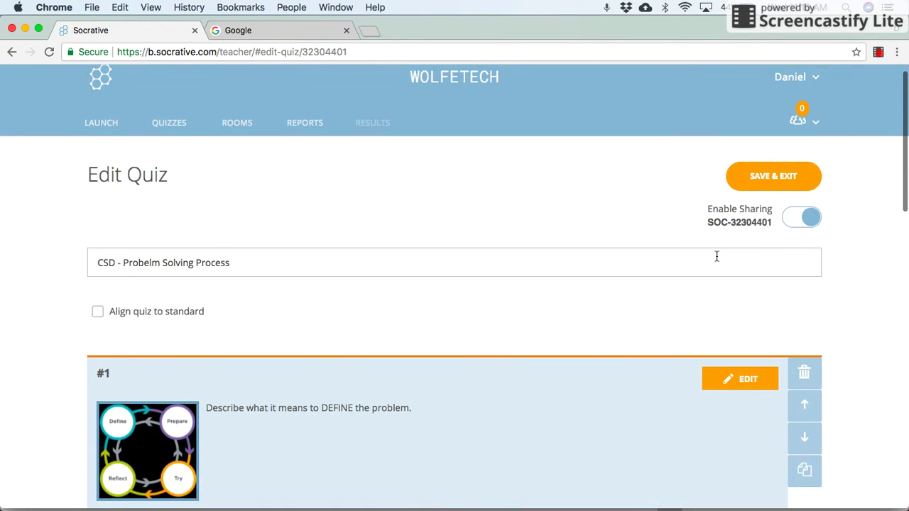
{"action": "left_click", "coordinate": [766, 179]}
{"action": "scroll", "coordinate": [504, 384], "scroll_direction": "down", "scroll_amount": 2}
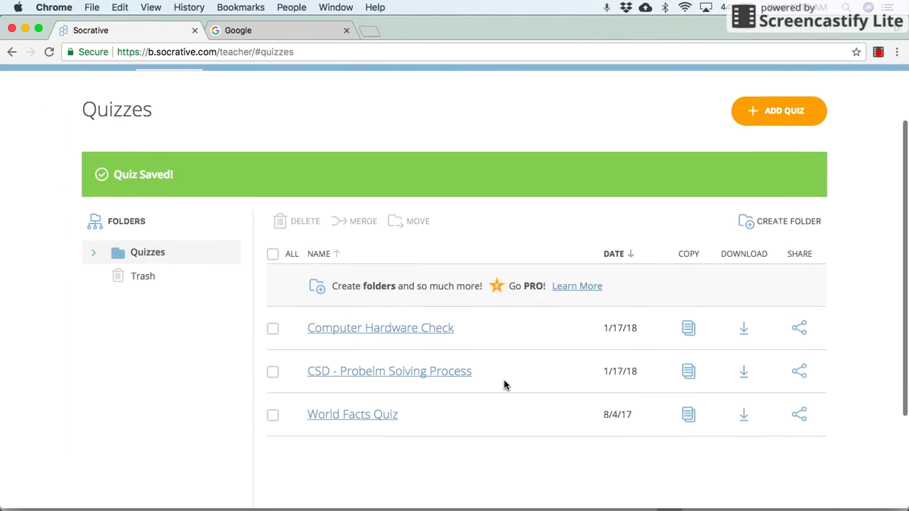
{"action": "scroll", "coordinate": [445, 362], "scroll_direction": "up", "scroll_amount": 1}
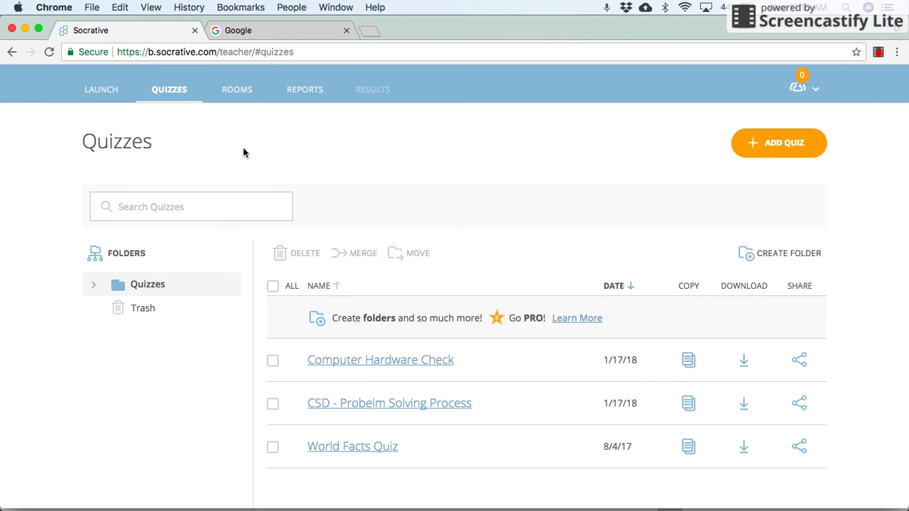
- Go to the Launch page offering Quiz, Space Race, Exit Ticket and quick questions
{"action": "left_click", "coordinate": [107, 102]}
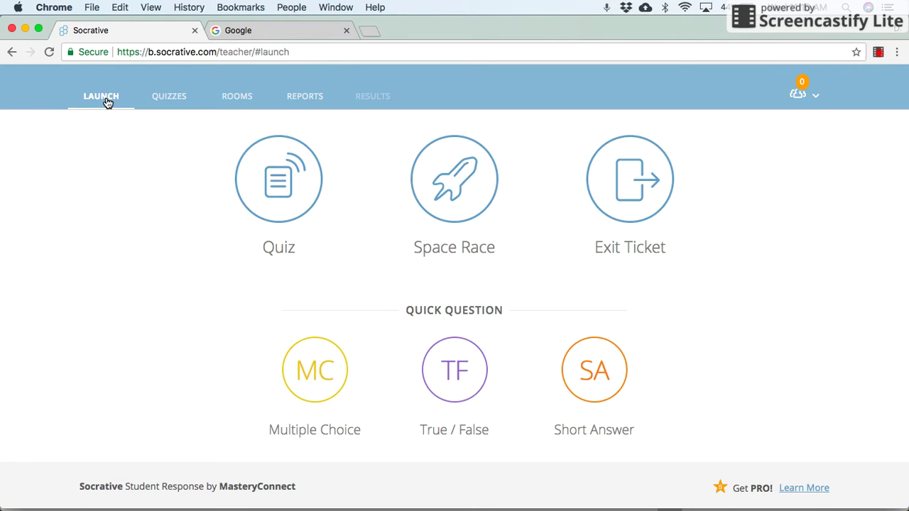
{"action": "scroll", "coordinate": [149, 262], "scroll_direction": "up", "scroll_amount": 2}
{"action": "scroll", "coordinate": [149, 262], "scroll_direction": "down", "scroll_amount": 1}
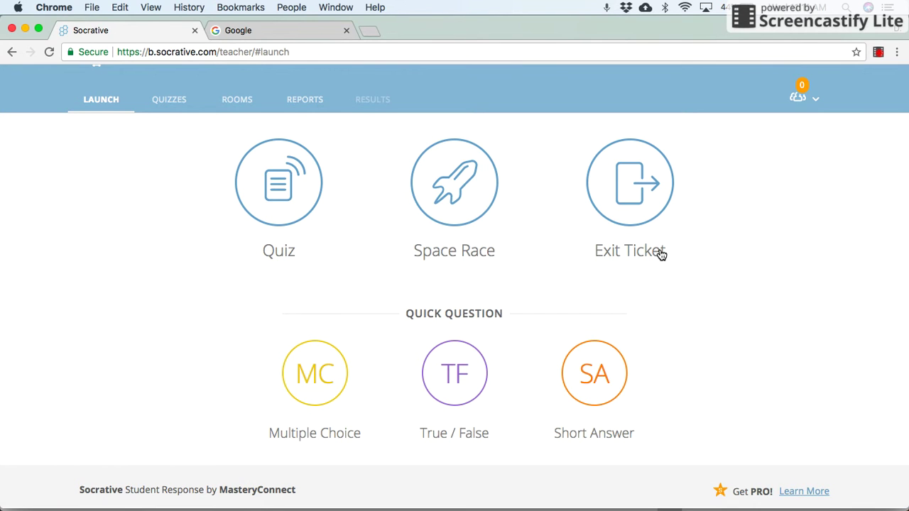
- Start a Quiz launch, select Computer Hardware Check, and continue to the delivery settings
{"action": "left_click", "coordinate": [282, 209]}
{"action": "scroll", "coordinate": [353, 240], "scroll_direction": "down", "scroll_amount": 1}
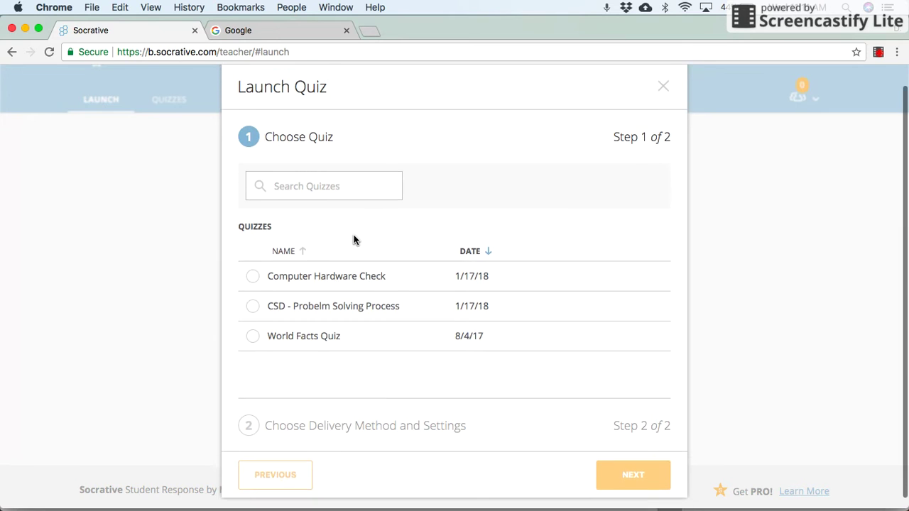
{"action": "left_click", "coordinate": [338, 275]}
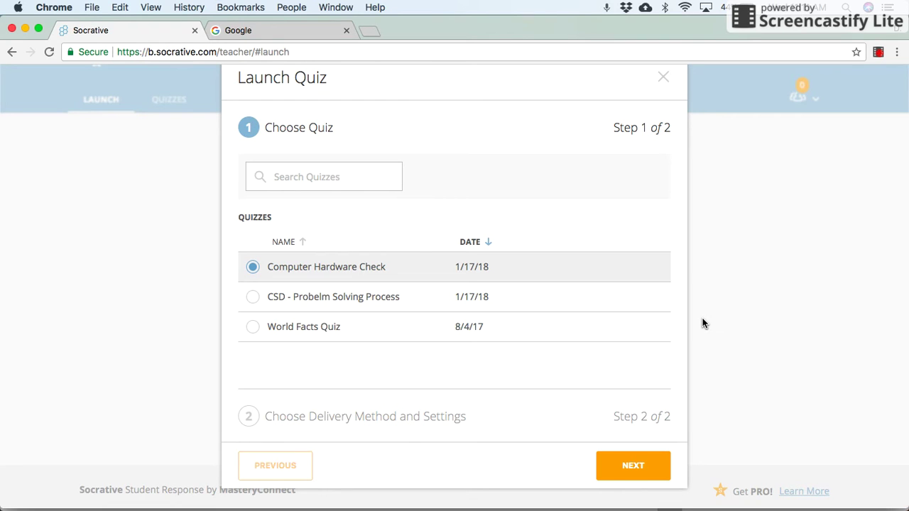
{"action": "left_click", "coordinate": [634, 458]}
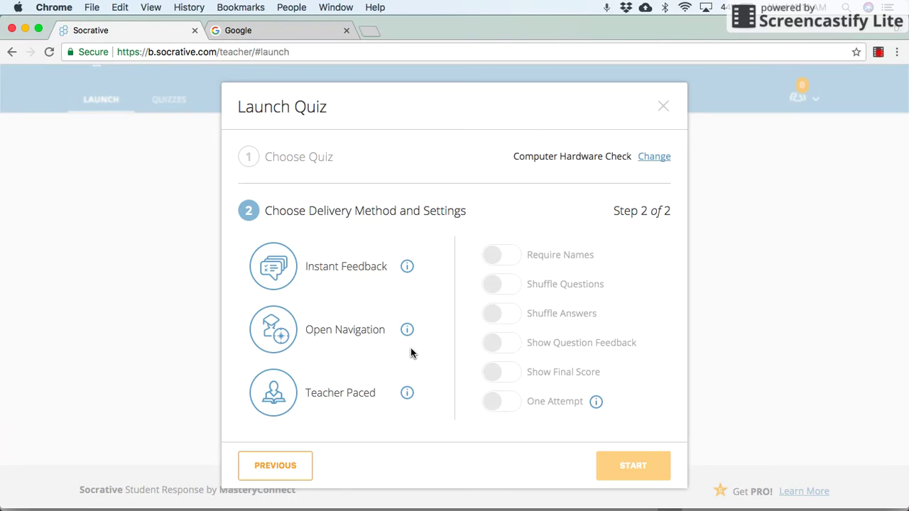
- Start Computer Hardware Check with Instant Feedback delivery and Require Names left on
{"action": "left_click", "coordinate": [344, 269]}
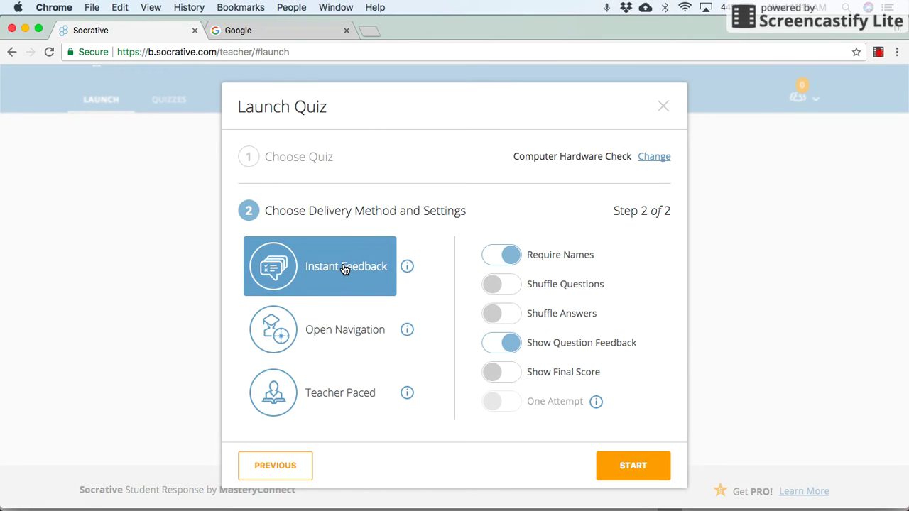
{"action": "left_click", "coordinate": [511, 264]}
{"action": "left_click", "coordinate": [496, 264]}
{"action": "left_click", "coordinate": [500, 265]}
{"action": "left_click", "coordinate": [497, 259]}
{"action": "left_click", "coordinate": [622, 468]}
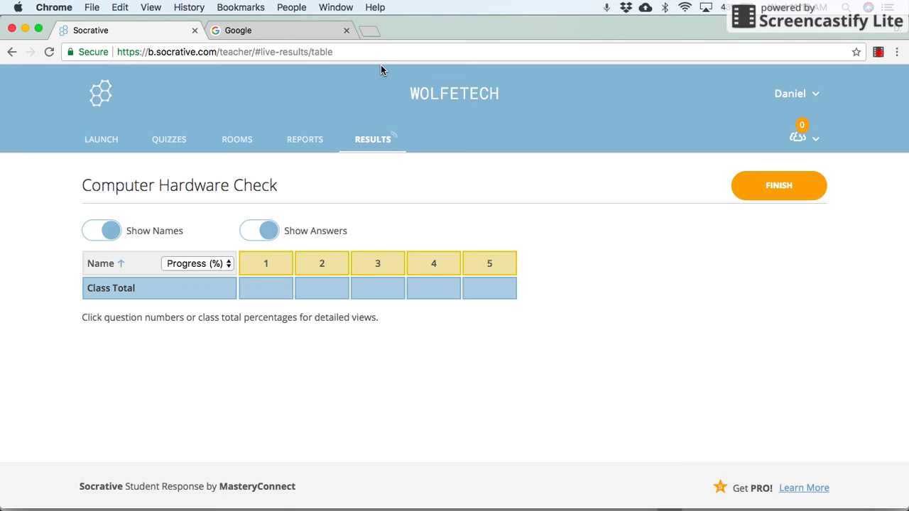
- In the Google tab, search 'socrative student' and open the first Socrative Student result
{"action": "left_click", "coordinate": [312, 34]}
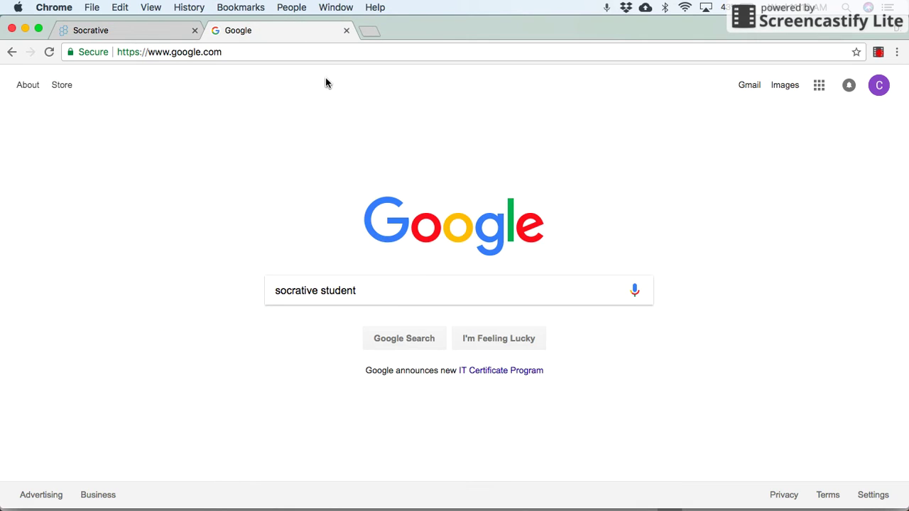
{"action": "left_click", "coordinate": [399, 293]}
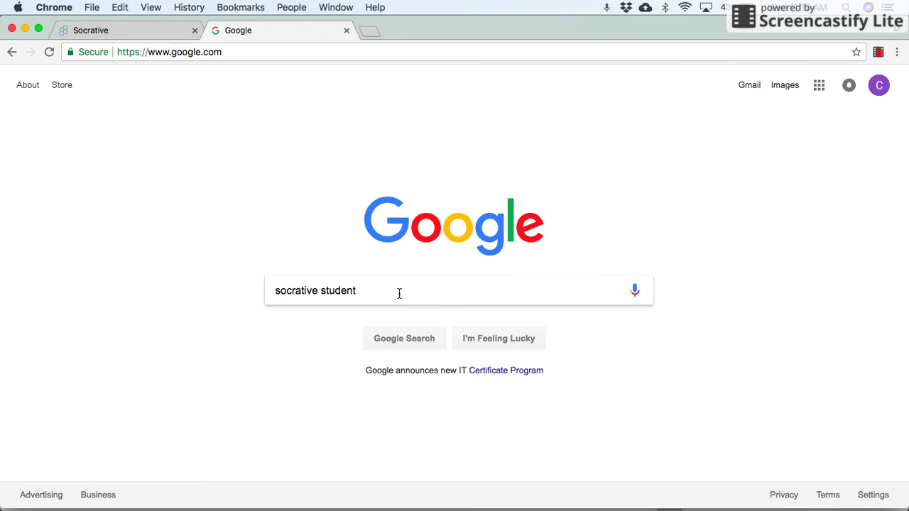
{"action": "key", "text": "Return"}
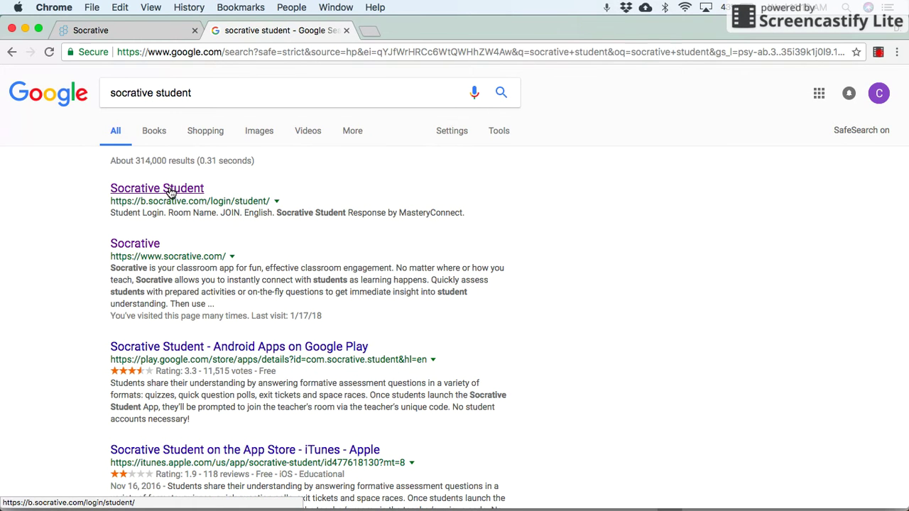
{"action": "left_click", "coordinate": [170, 191]}
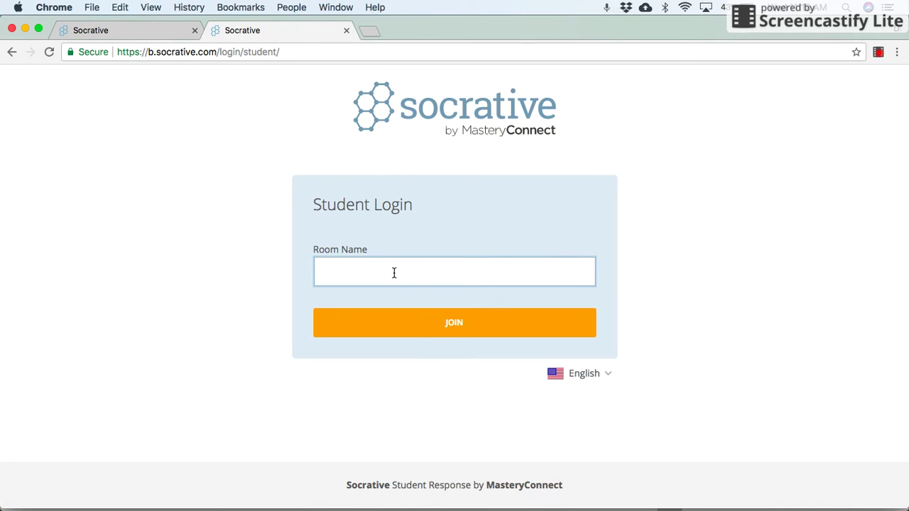
{"action": "left_click", "coordinate": [435, 331]}
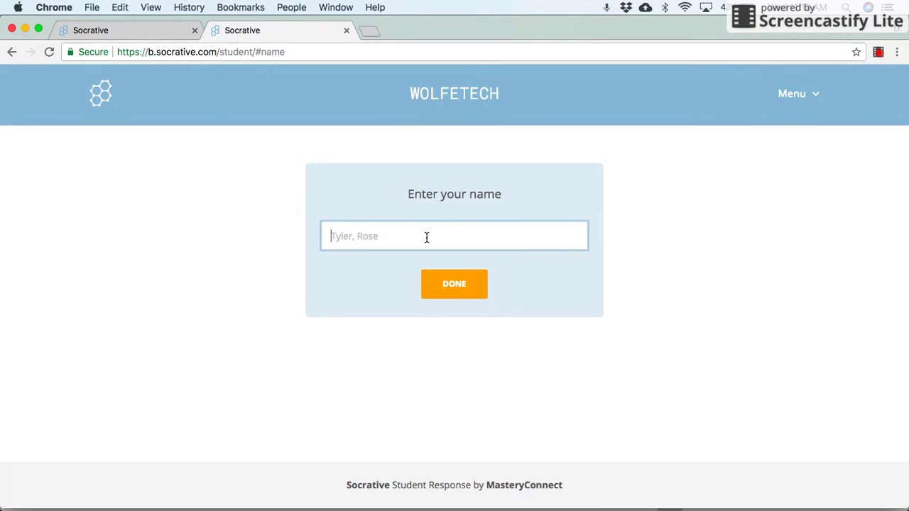
{"action": "type", "text": "Billy"}
{"action": "left_click", "coordinate": [459, 299]}
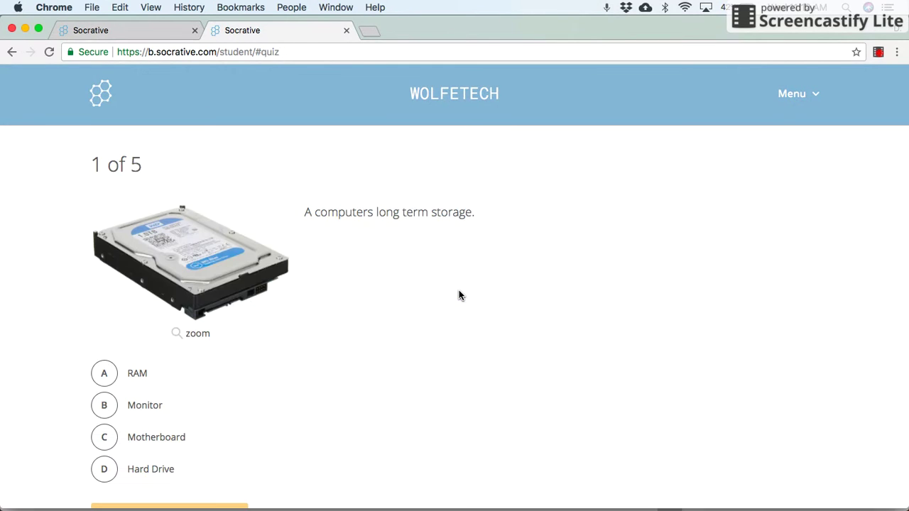
- As the student, answer question 1 with Motherboard and question 2 with Ethernet
{"action": "scroll", "coordinate": [459, 290], "scroll_direction": "down", "scroll_amount": 1}
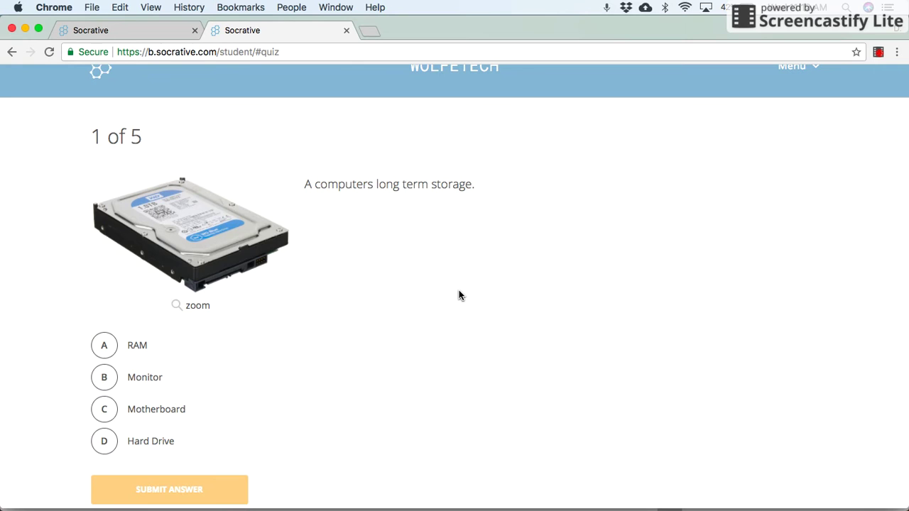
{"action": "scroll", "coordinate": [459, 290], "scroll_direction": "down", "scroll_amount": 1}
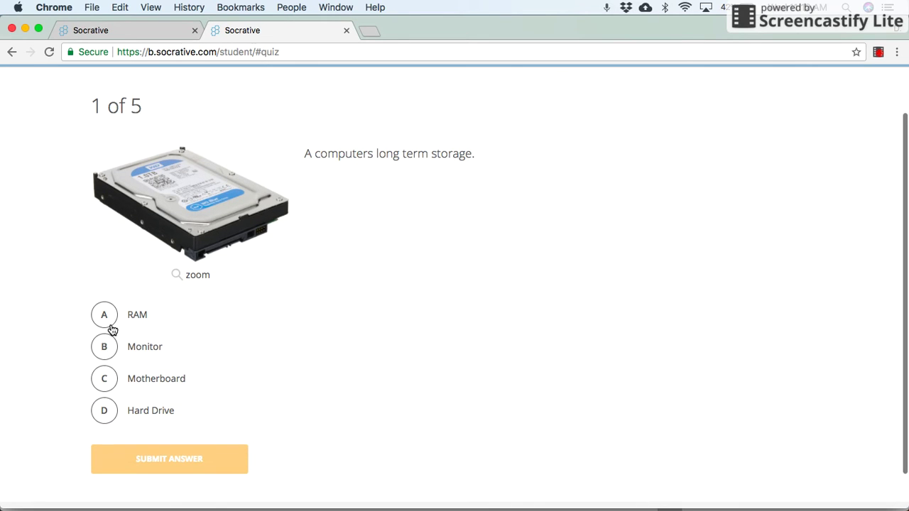
{"action": "left_click", "coordinate": [108, 382]}
{"action": "left_click", "coordinate": [142, 456]}
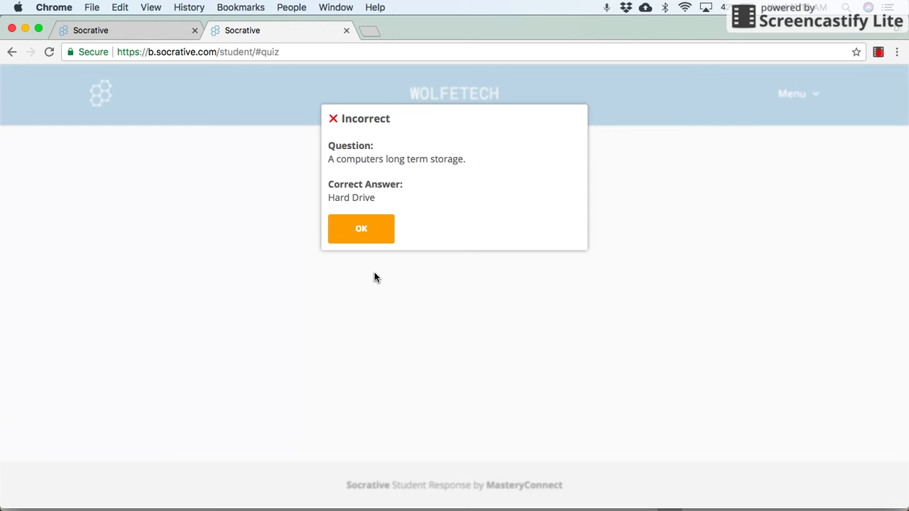
{"action": "left_click", "coordinate": [365, 237]}
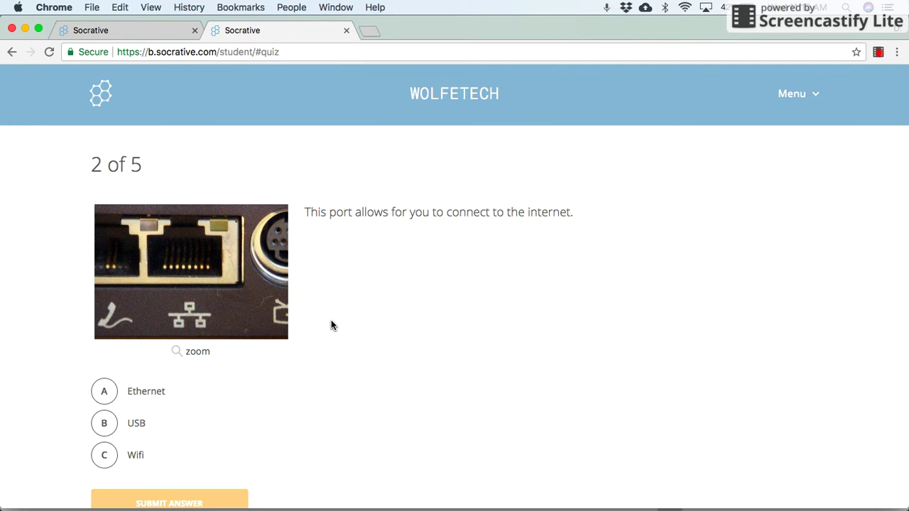
{"action": "left_click", "coordinate": [113, 392]}
{"action": "left_click", "coordinate": [182, 495]}
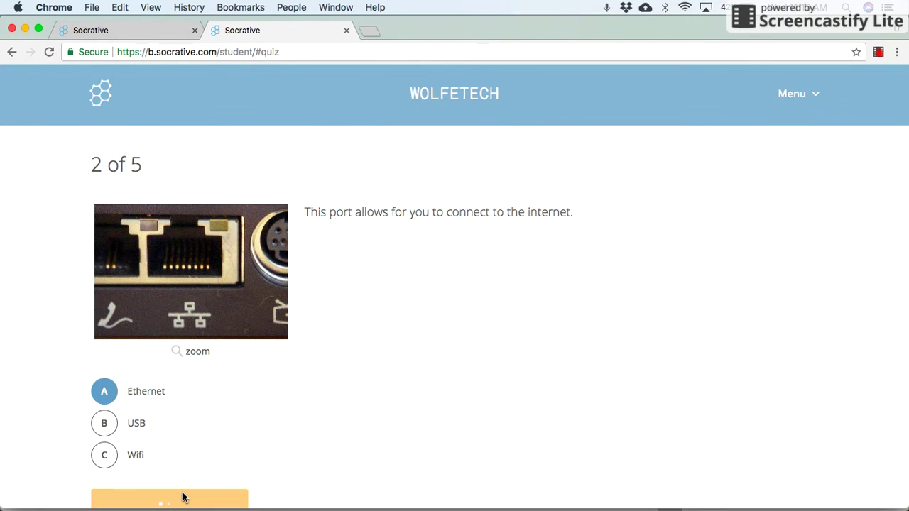
{"action": "left_click", "coordinate": [365, 227]}
- Answer question 3 with CPU, then check the teacher's live results at 60%
{"action": "scroll", "coordinate": [370, 284], "scroll_direction": "down", "scroll_amount": 3}
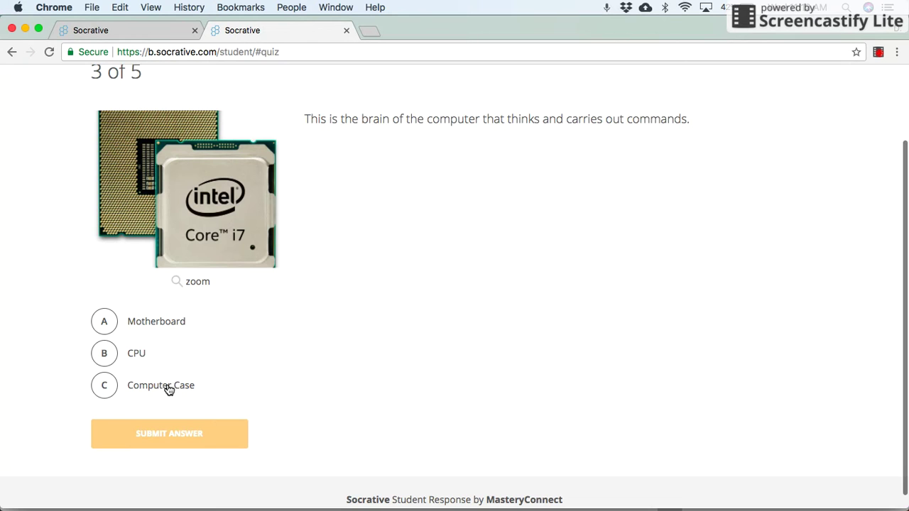
{"action": "left_click", "coordinate": [104, 355]}
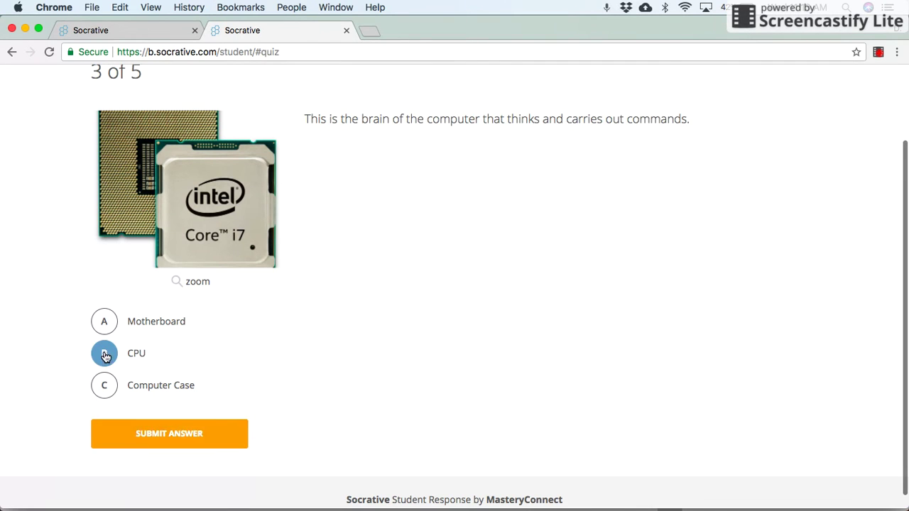
{"action": "left_click", "coordinate": [151, 436]}
{"action": "left_click", "coordinate": [367, 250]}
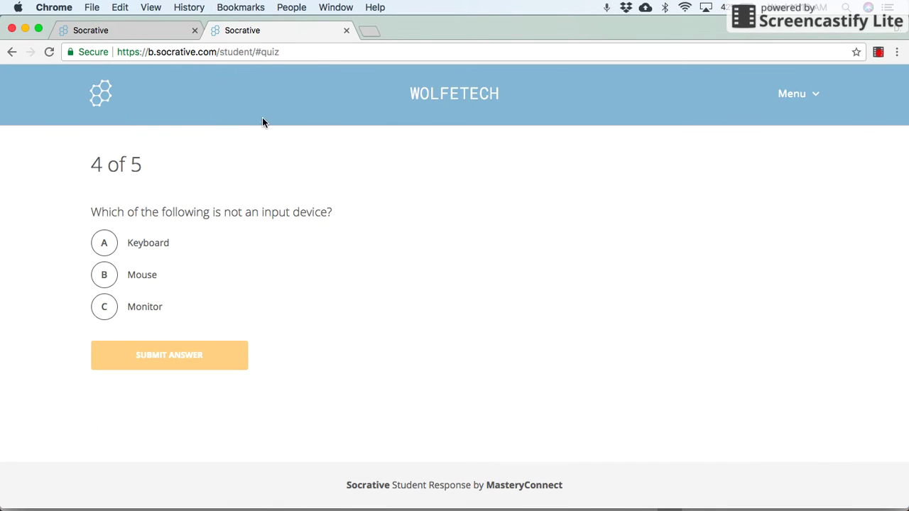
{"action": "left_click", "coordinate": [131, 31]}
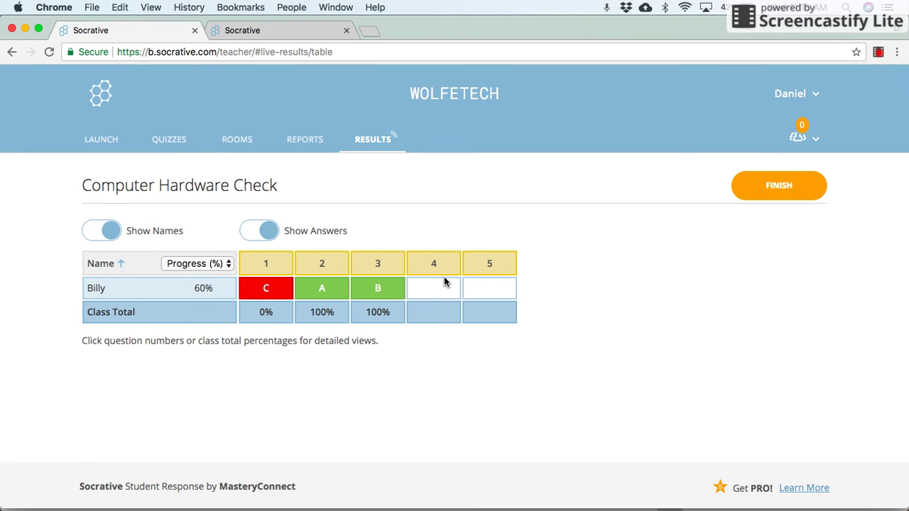
- As the student, answer Keyboard for question 4 and VGA for question 5, then view the teacher's results
{"action": "left_click", "coordinate": [303, 30]}
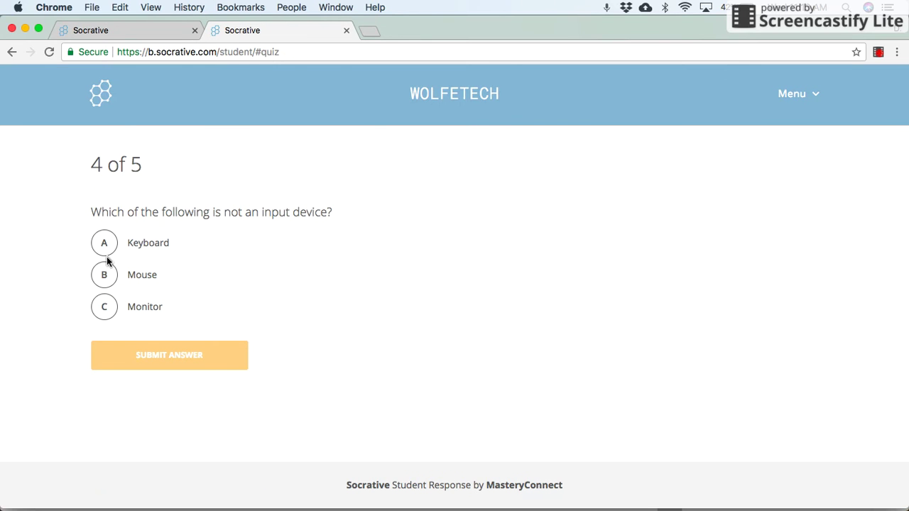
{"action": "left_click", "coordinate": [104, 244]}
{"action": "left_click", "coordinate": [146, 362]}
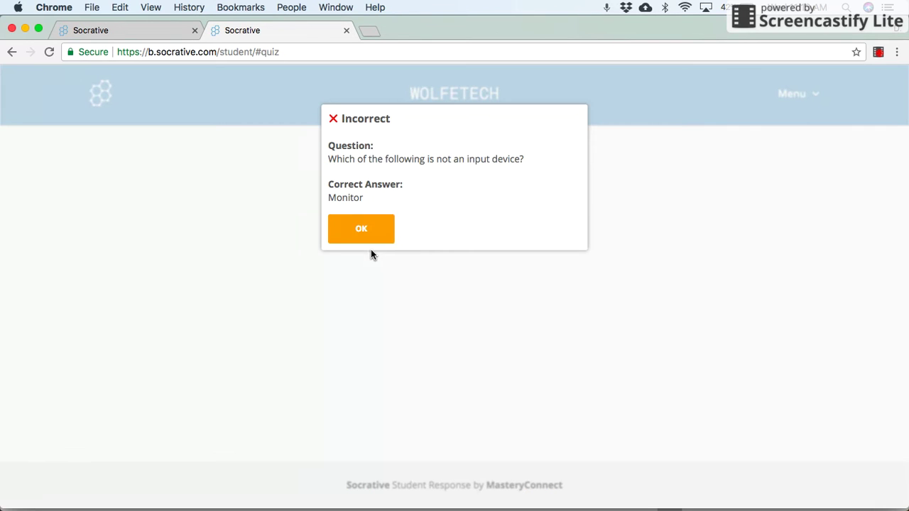
{"action": "left_click", "coordinate": [370, 237]}
{"action": "scroll", "coordinate": [223, 335], "scroll_direction": "down", "scroll_amount": 2}
{"action": "left_click", "coordinate": [105, 440]}
{"action": "left_click", "coordinate": [149, 479]}
{"action": "left_click", "coordinate": [345, 250]}
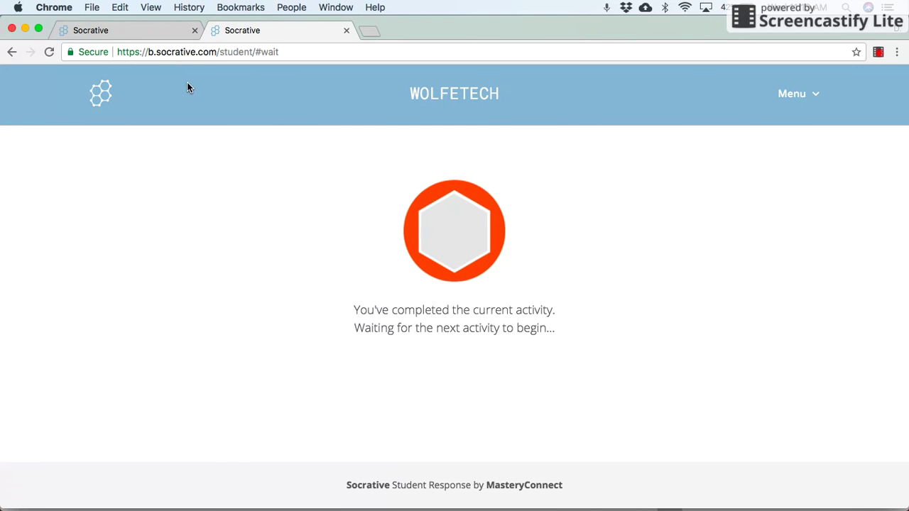
{"action": "left_click", "coordinate": [156, 32]}
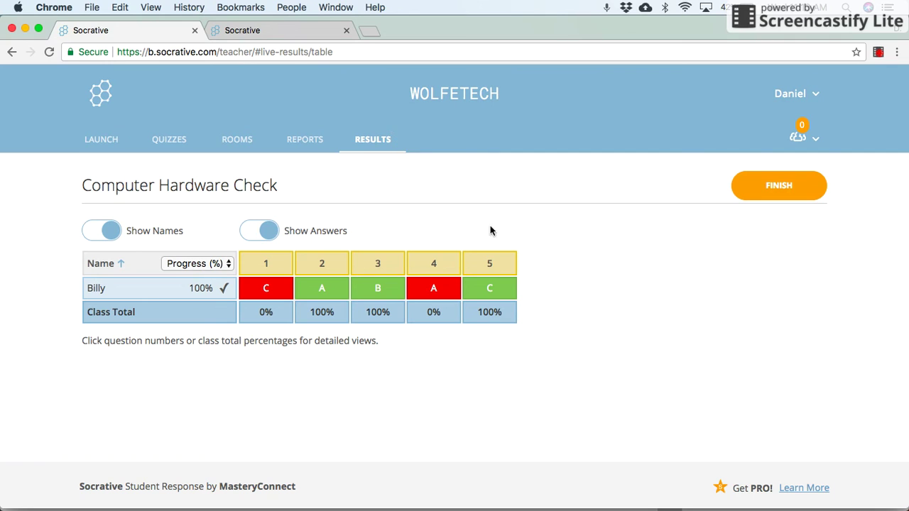
- End the Computer Hardware Check activity, signing back in when prompted, and view its results chart
{"action": "left_click", "coordinate": [768, 198]}
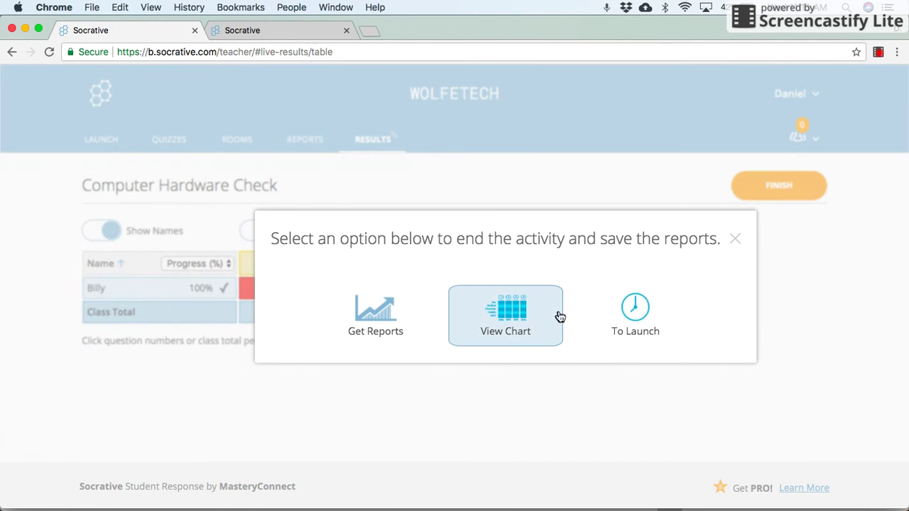
{"action": "left_click", "coordinate": [524, 319]}
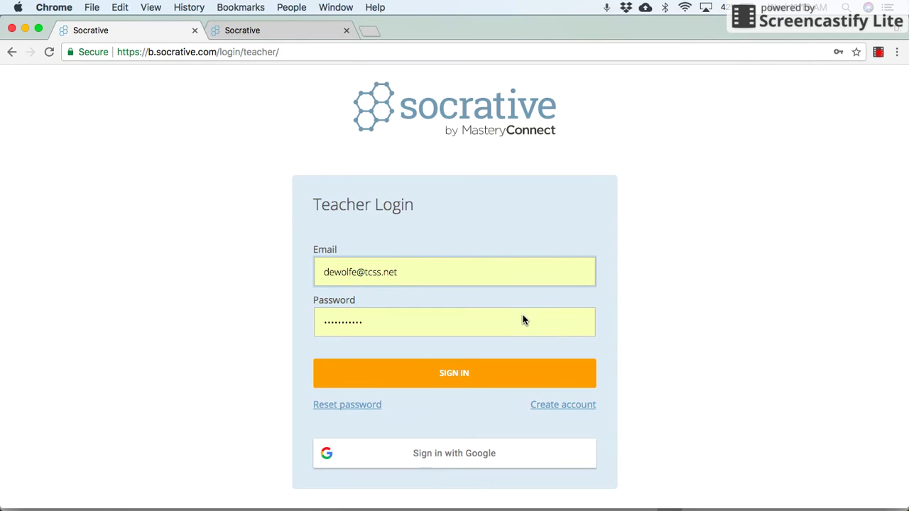
{"action": "left_click", "coordinate": [474, 382]}
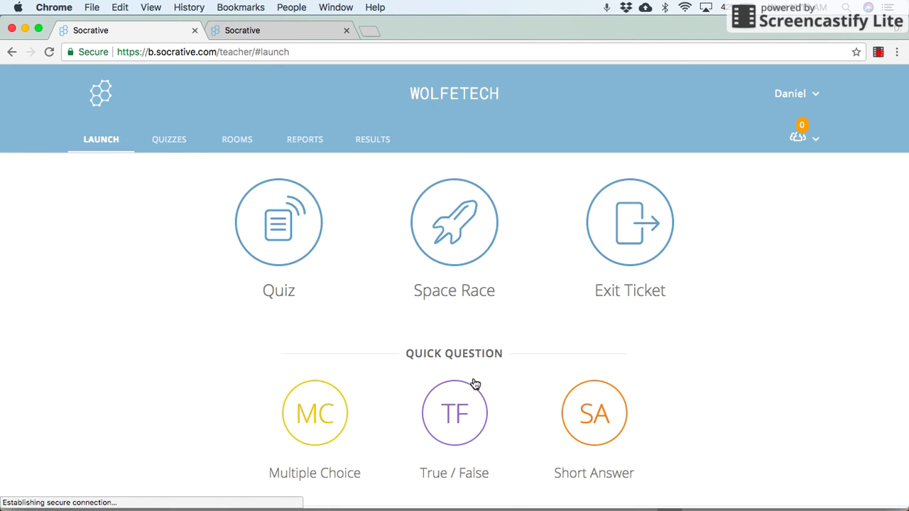
{"action": "left_click", "coordinate": [373, 141]}
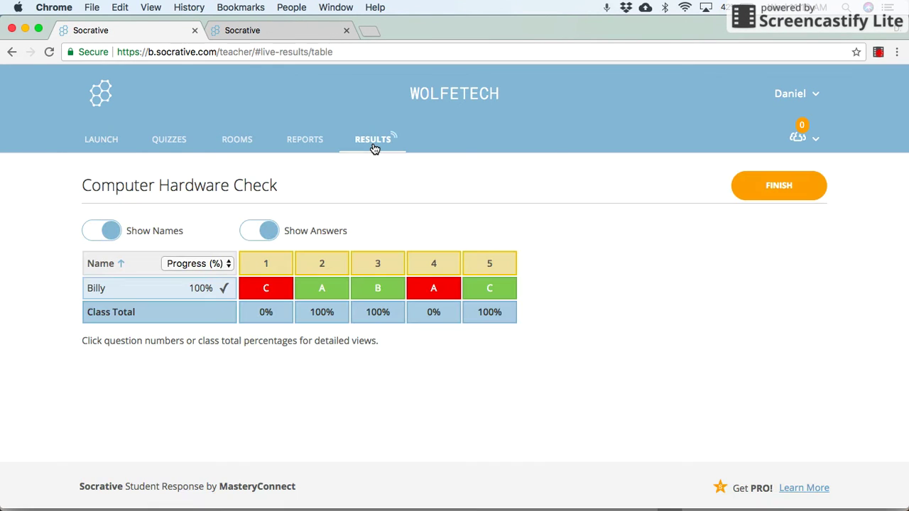
{"action": "left_click", "coordinate": [750, 189]}
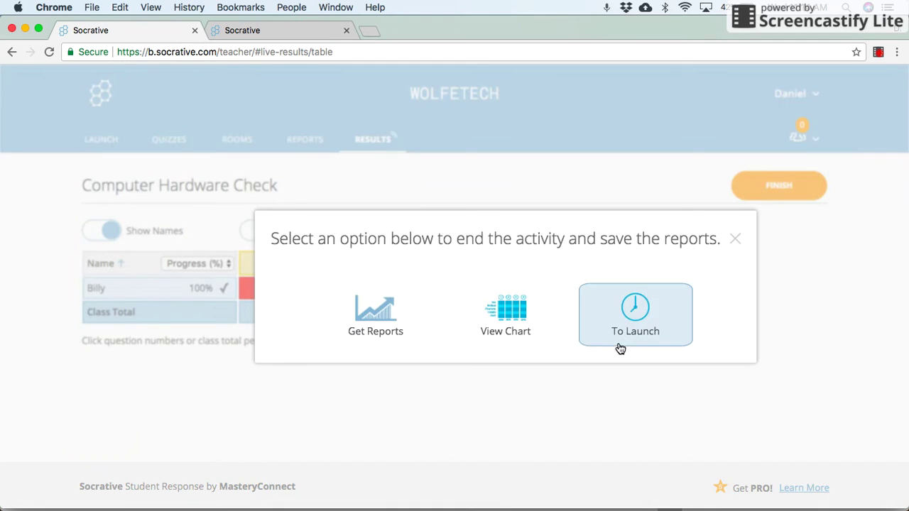
{"action": "left_click", "coordinate": [511, 334]}
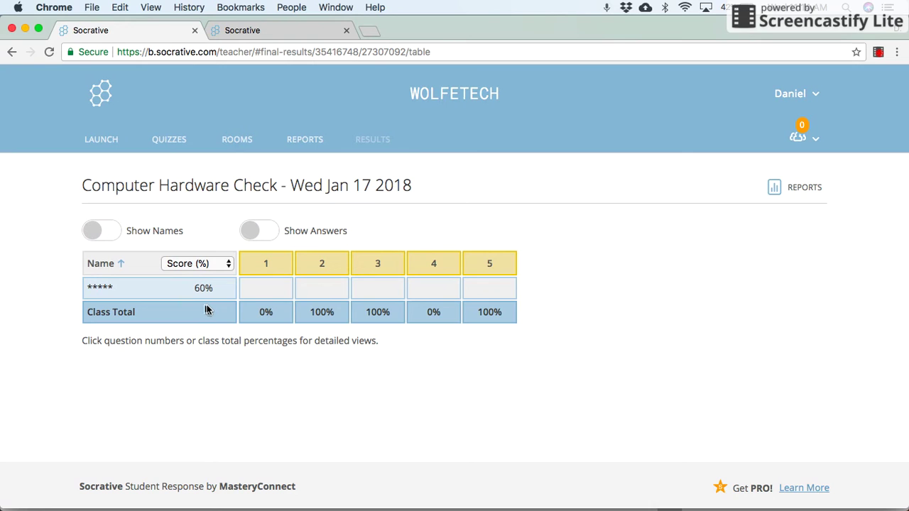
- Show student names and answers in the final results, then go to the Reports list
{"action": "left_click", "coordinate": [97, 235]}
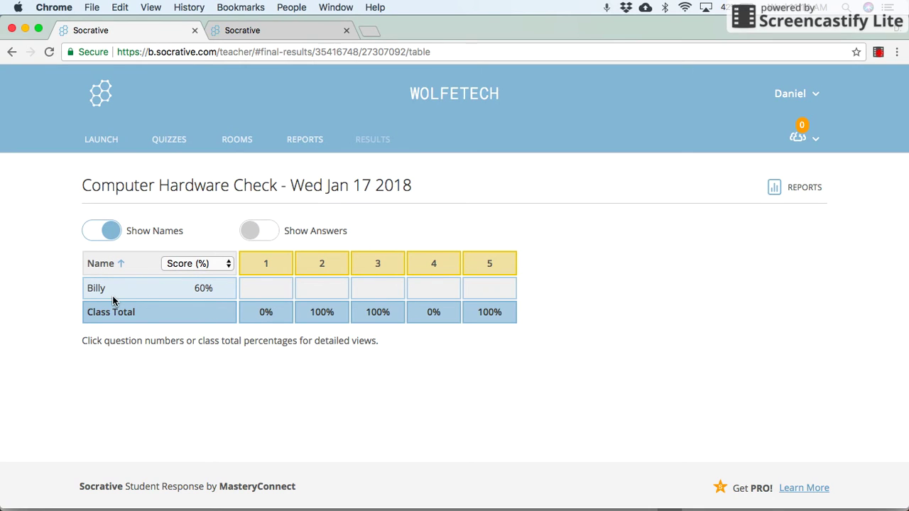
{"action": "left_click", "coordinate": [252, 234]}
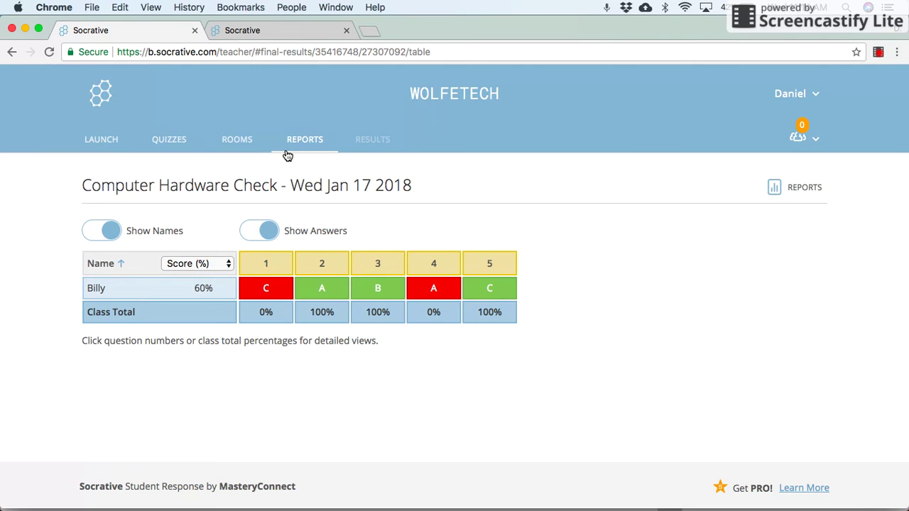
{"action": "left_click", "coordinate": [316, 149]}
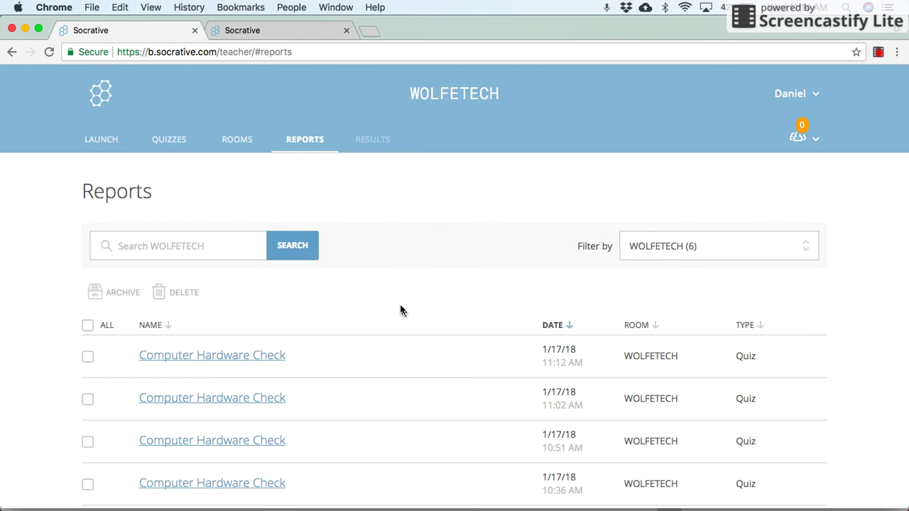
- Open the 8/15/17 Computer Hardware Check report as a results chart
{"action": "scroll", "coordinate": [401, 311], "scroll_direction": "down", "scroll_amount": 2}
{"action": "scroll", "coordinate": [403, 312], "scroll_direction": "down", "scroll_amount": 2}
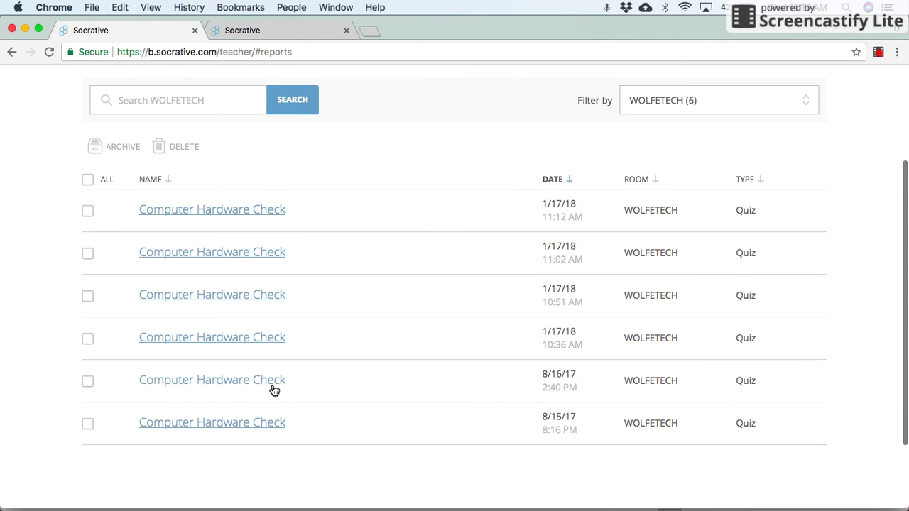
{"action": "left_click", "coordinate": [220, 430]}
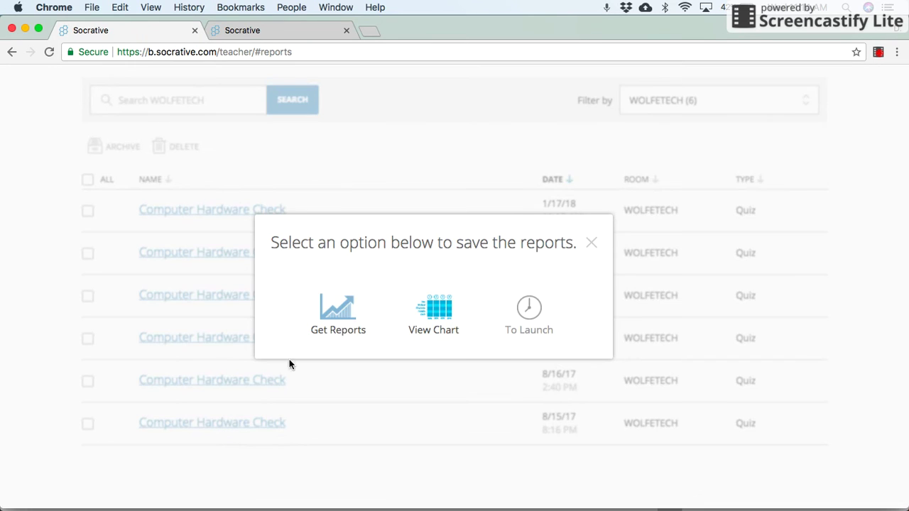
{"action": "left_click", "coordinate": [448, 330]}
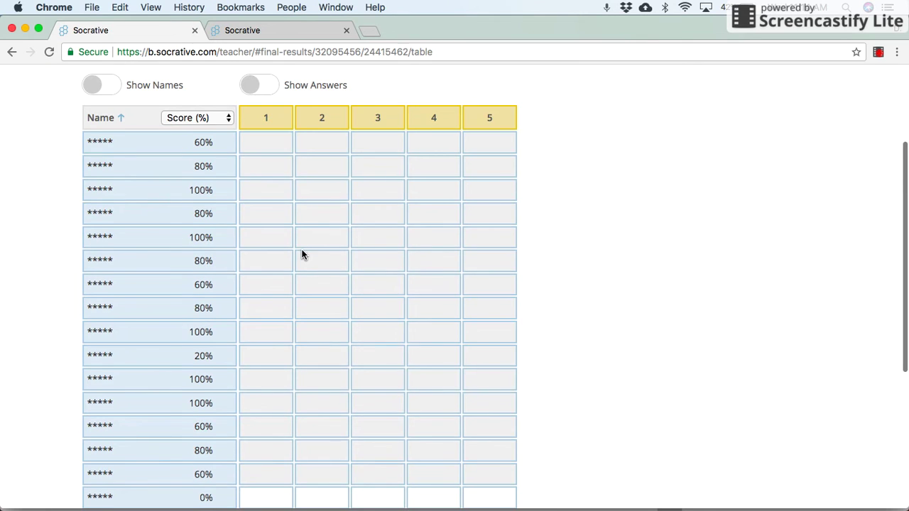
- Reveal student names and colour-coded answers, and review the per-question class totals
{"action": "scroll", "coordinate": [300, 254], "scroll_direction": "up", "scroll_amount": 1}
{"action": "left_click", "coordinate": [97, 100]}
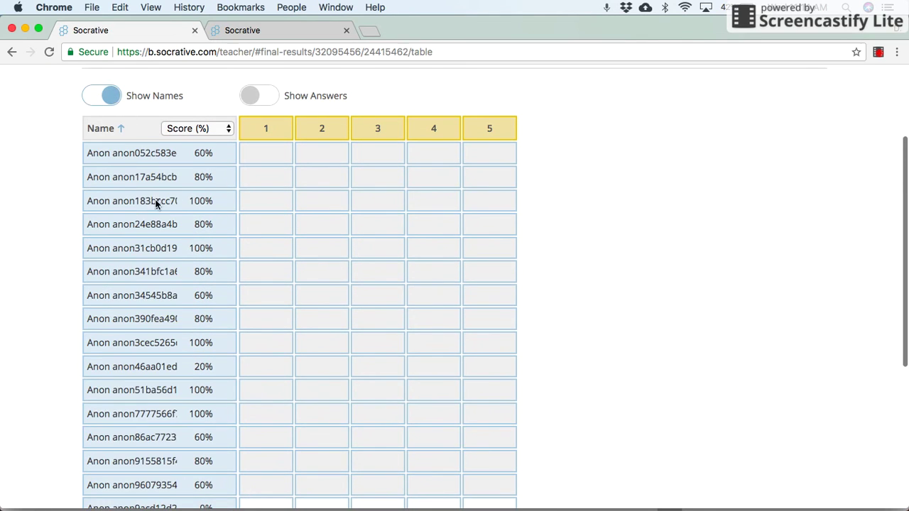
{"action": "scroll", "coordinate": [158, 207], "scroll_direction": "down", "scroll_amount": 5}
{"action": "scroll", "coordinate": [163, 213], "scroll_direction": "up", "scroll_amount": 2}
{"action": "scroll", "coordinate": [163, 213], "scroll_direction": "up", "scroll_amount": 3}
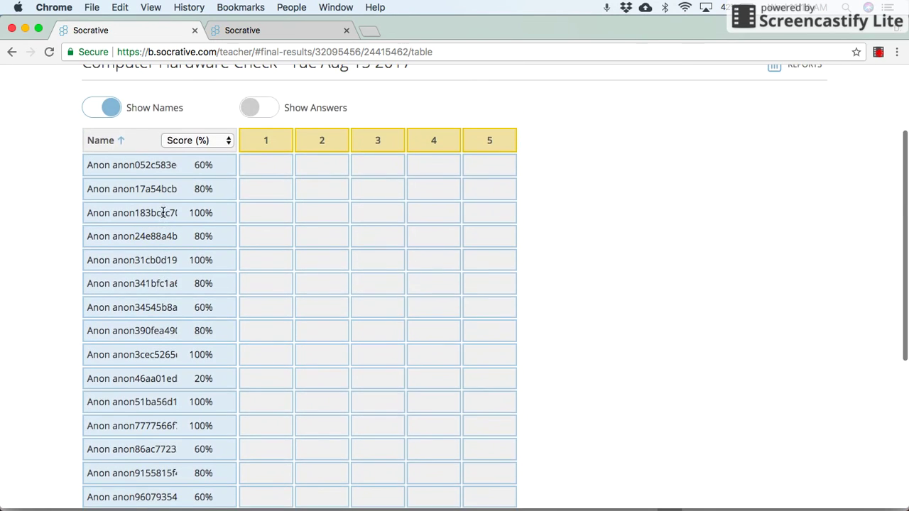
{"action": "left_click", "coordinate": [250, 110]}
{"action": "scroll", "coordinate": [372, 206], "scroll_direction": "down", "scroll_amount": 2}
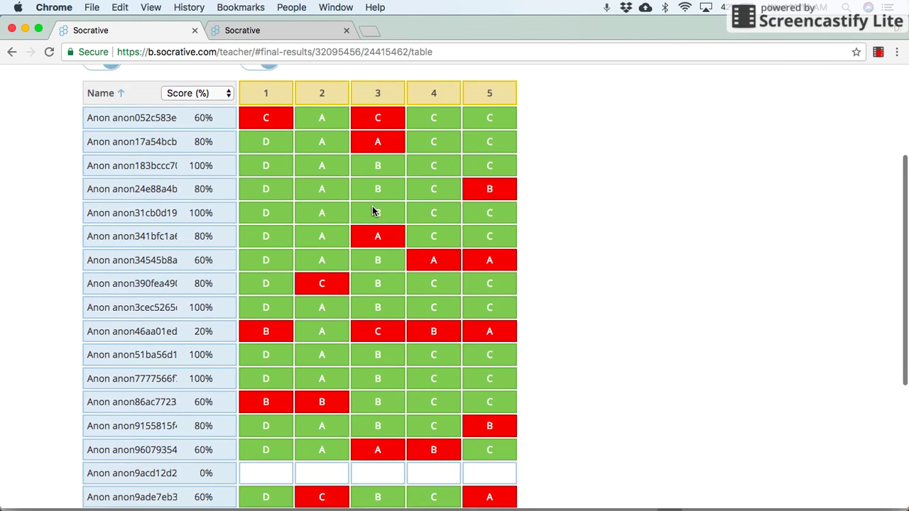
{"action": "scroll", "coordinate": [373, 210], "scroll_direction": "down", "scroll_amount": 1}
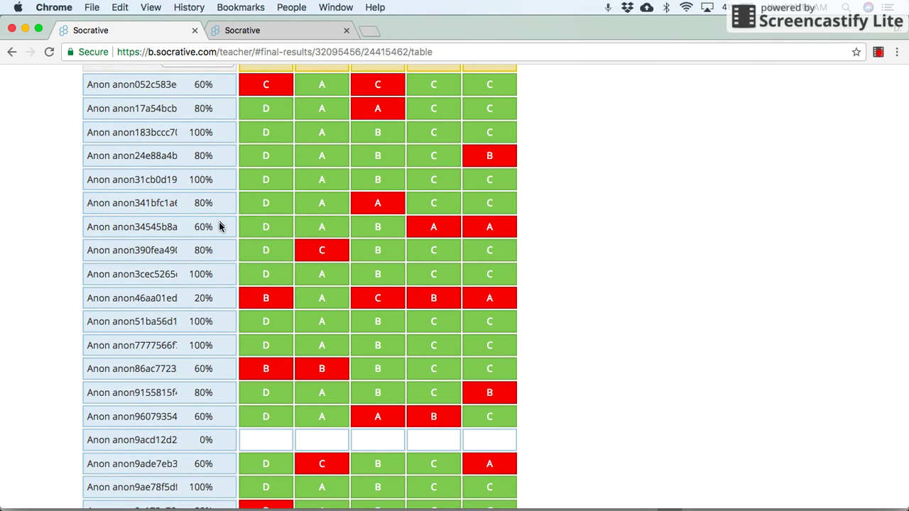
{"action": "scroll", "coordinate": [219, 227], "scroll_direction": "down", "scroll_amount": 5}
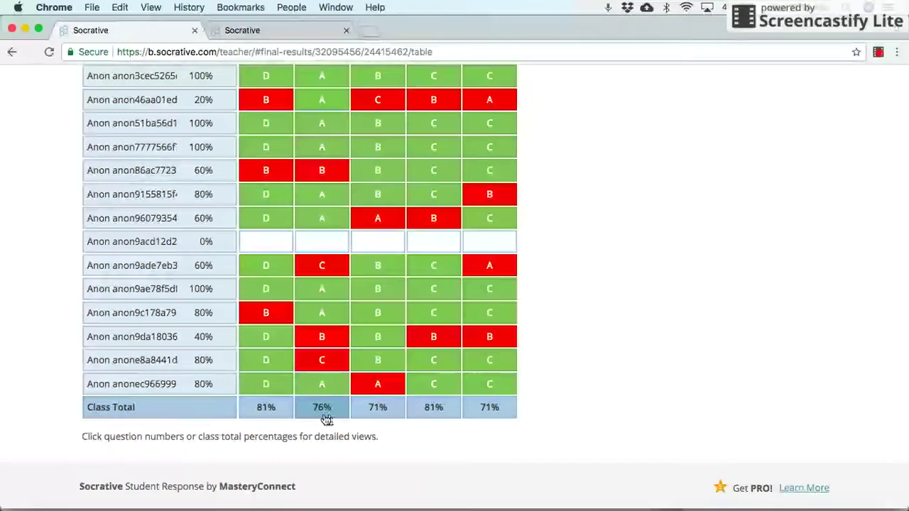
{"action": "scroll", "coordinate": [443, 421], "scroll_direction": "up", "scroll_amount": 5}
{"action": "scroll", "coordinate": [448, 422], "scroll_direction": "up", "scroll_amount": 1}
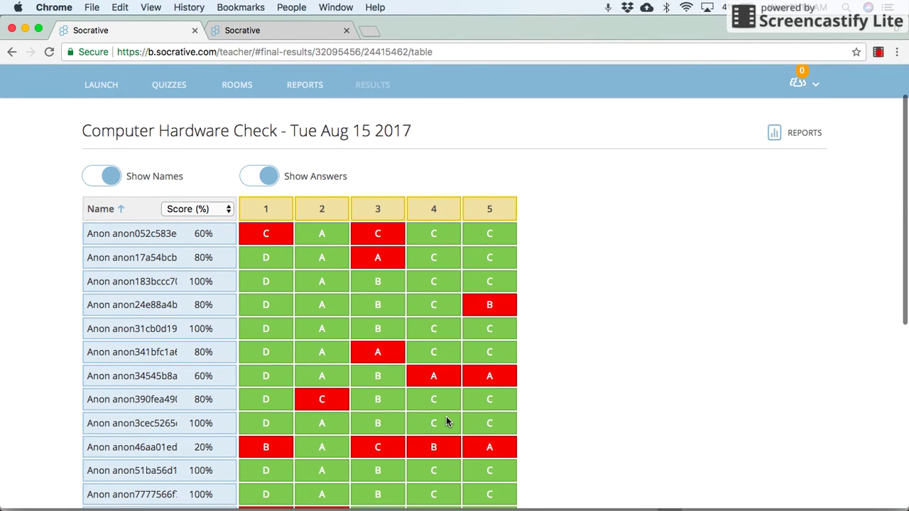
- Reopen the saved Computer Hardware Check report and bring up its Get Reports options
{"action": "left_click", "coordinate": [304, 87]}
{"action": "scroll", "coordinate": [345, 254], "scroll_direction": "down", "scroll_amount": 2}
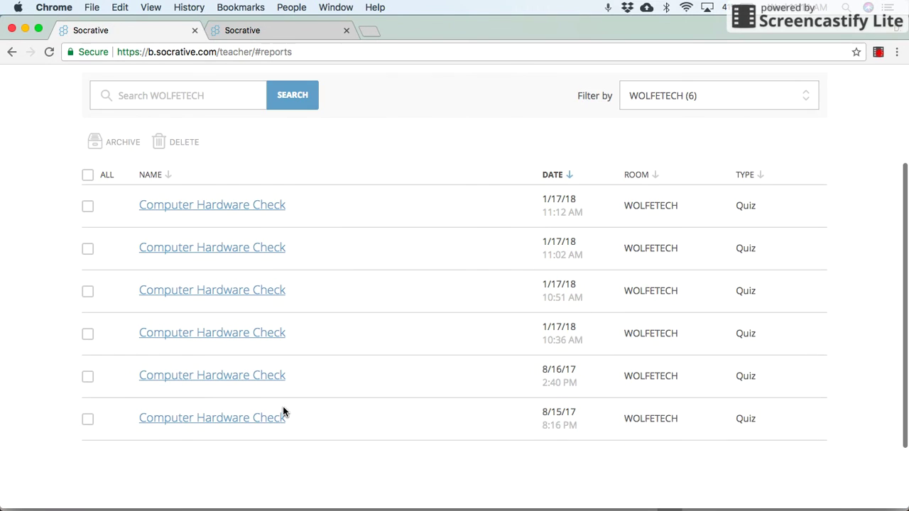
{"action": "left_click", "coordinate": [276, 417]}
{"action": "left_click", "coordinate": [339, 333]}
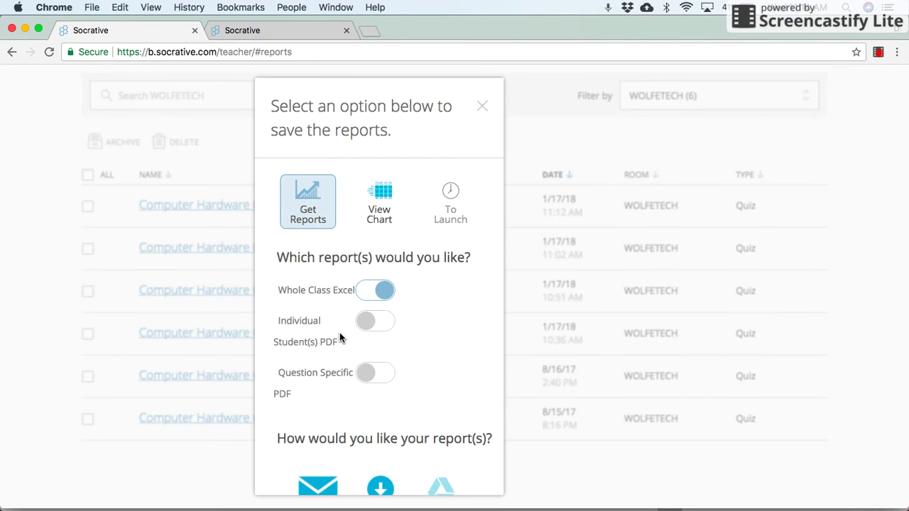
- Open the downloaded Whole Class Excel report Class_08_15_2017_19_16_QZ_computerhardwarecheck in Excel
{"action": "scroll", "coordinate": [385, 278], "scroll_direction": "down", "scroll_amount": 1}
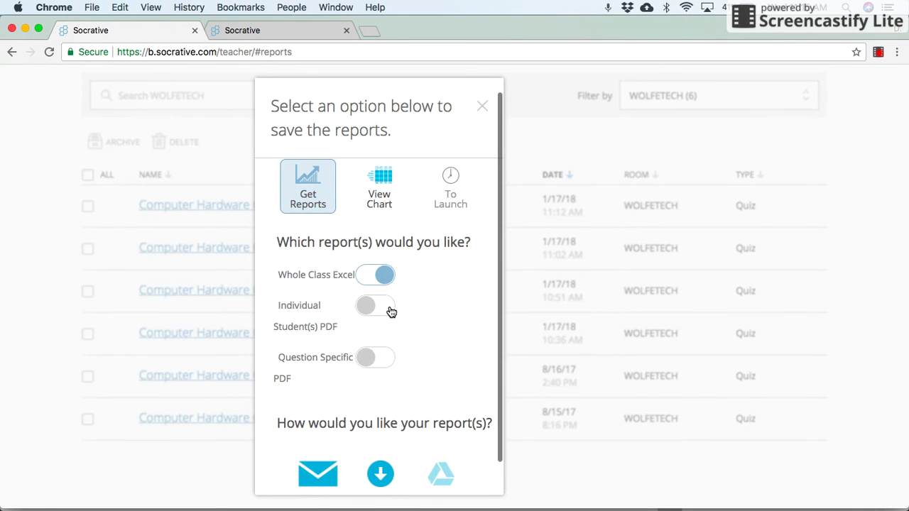
{"action": "scroll", "coordinate": [390, 311], "scroll_direction": "down", "scroll_amount": 1}
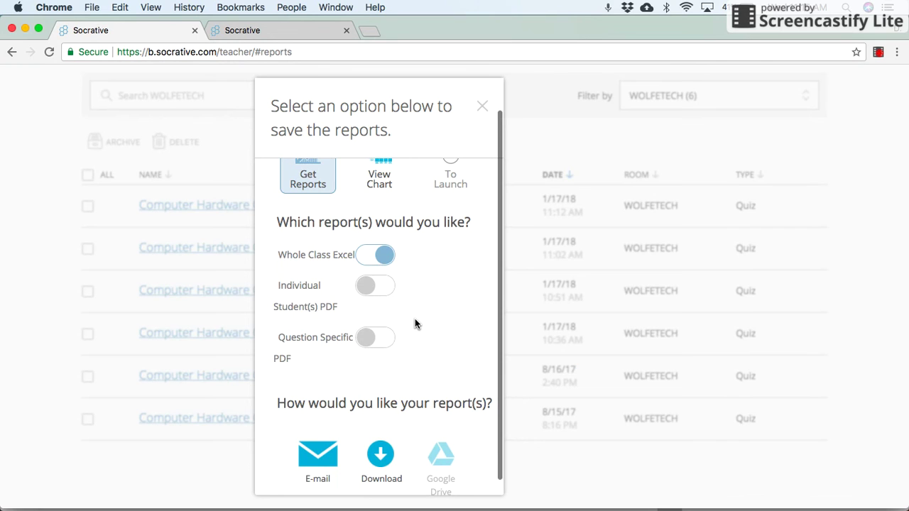
{"action": "scroll", "coordinate": [415, 318], "scroll_direction": "down", "scroll_amount": 1}
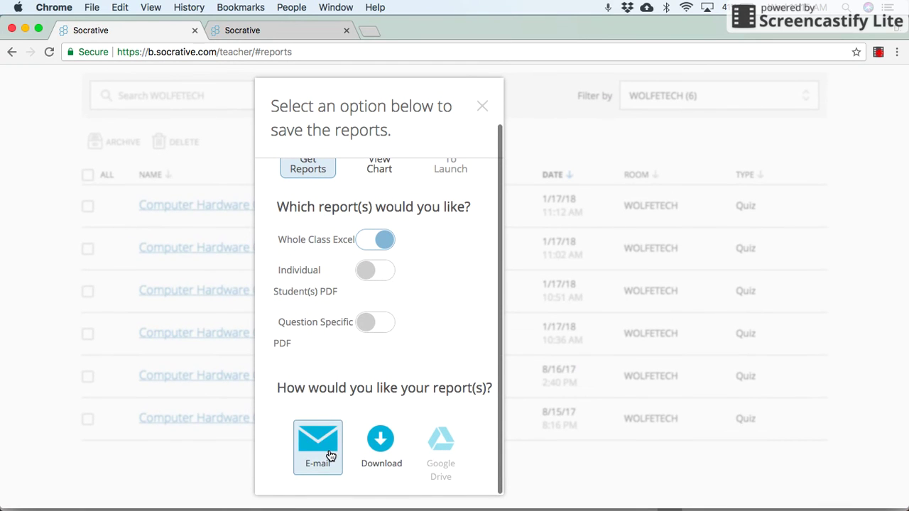
{"action": "mouse_move", "coordinate": [823, 507]}
{"action": "left_click", "coordinate": [776, 492]}
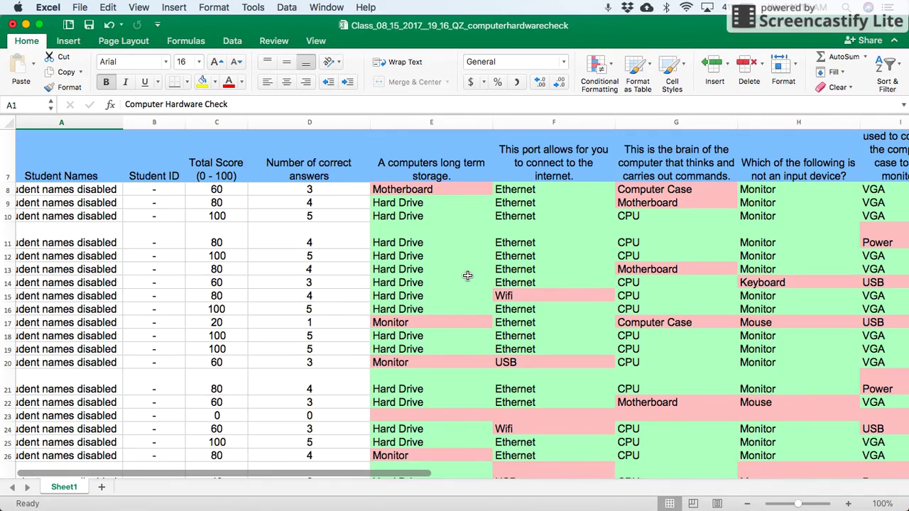
- Look over the students' scores and answers in the Excel class results sheet
{"action": "scroll", "coordinate": [465, 274], "scroll_direction": "up", "scroll_amount": 2}
{"action": "scroll", "coordinate": [468, 276], "scroll_direction": "down", "scroll_amount": 5}
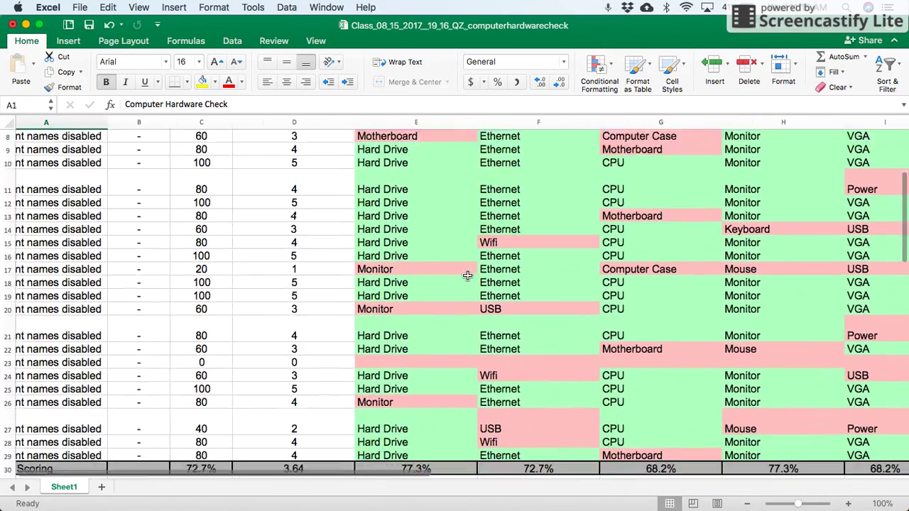
{"action": "scroll", "coordinate": [467, 276], "scroll_direction": "up", "scroll_amount": 3}
{"action": "scroll", "coordinate": [468, 276], "scroll_direction": "down", "scroll_amount": 2}
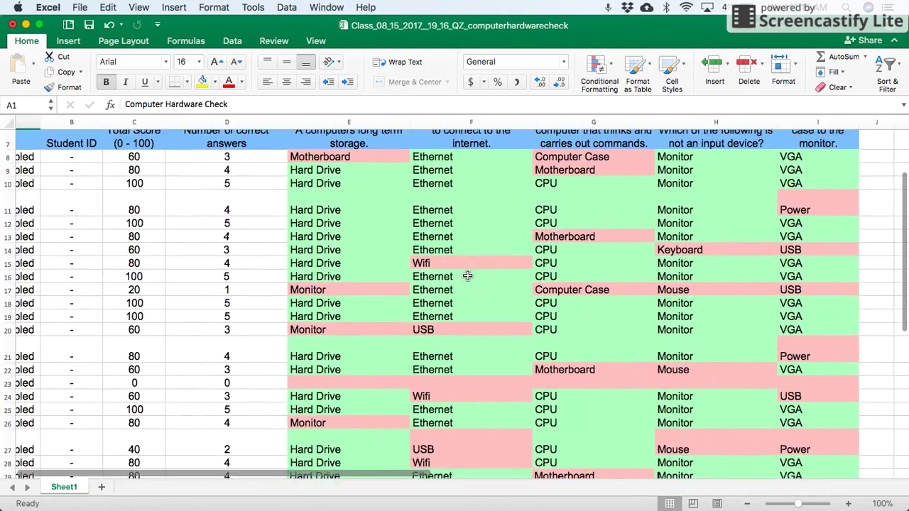
{"action": "scroll", "coordinate": [467, 275], "scroll_direction": "left", "scroll_amount": 2}
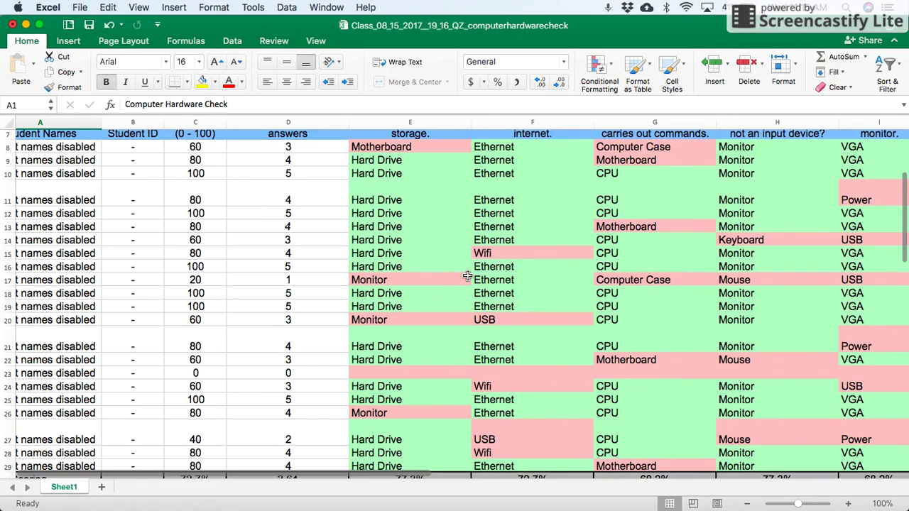
{"action": "scroll", "coordinate": [468, 275], "scroll_direction": "up", "scroll_amount": 3}
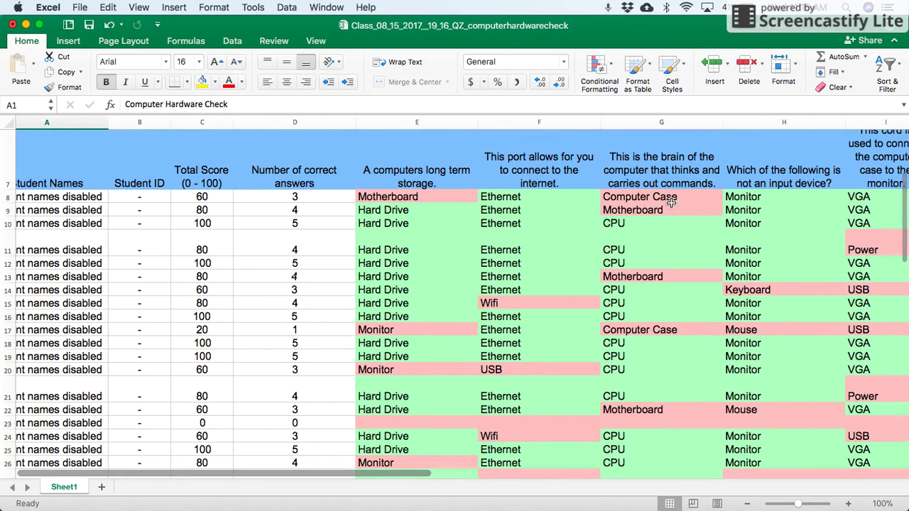
{"action": "scroll", "coordinate": [661, 260], "scroll_direction": "down", "scroll_amount": 5}
{"action": "scroll", "coordinate": [661, 260], "scroll_direction": "right", "scroll_amount": 2}
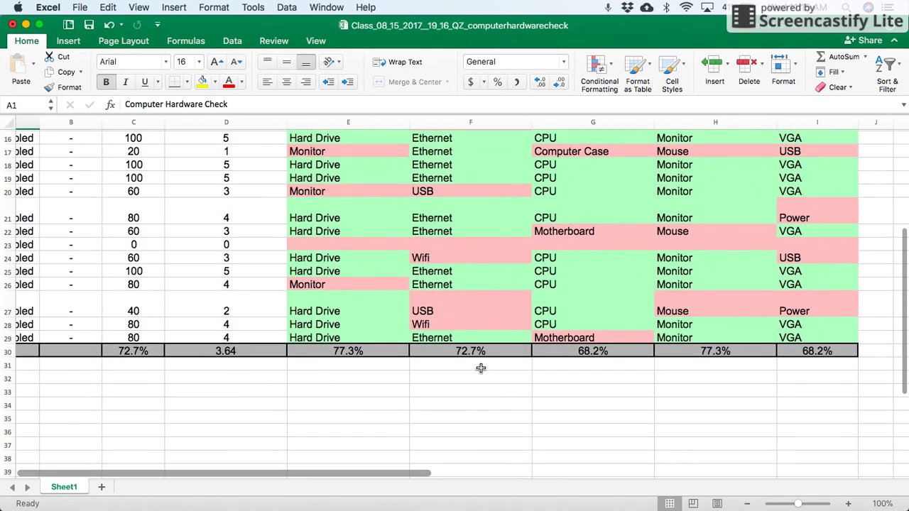
- Scroll down to the Class Scoring row, then switch back to Socrative's report options in Chrome
{"action": "scroll", "coordinate": [377, 372], "scroll_direction": "up", "scroll_amount": 3}
{"action": "scroll", "coordinate": [377, 372], "scroll_direction": "left", "scroll_amount": 2}
{"action": "scroll", "coordinate": [377, 375], "scroll_direction": "left", "scroll_amount": 2}
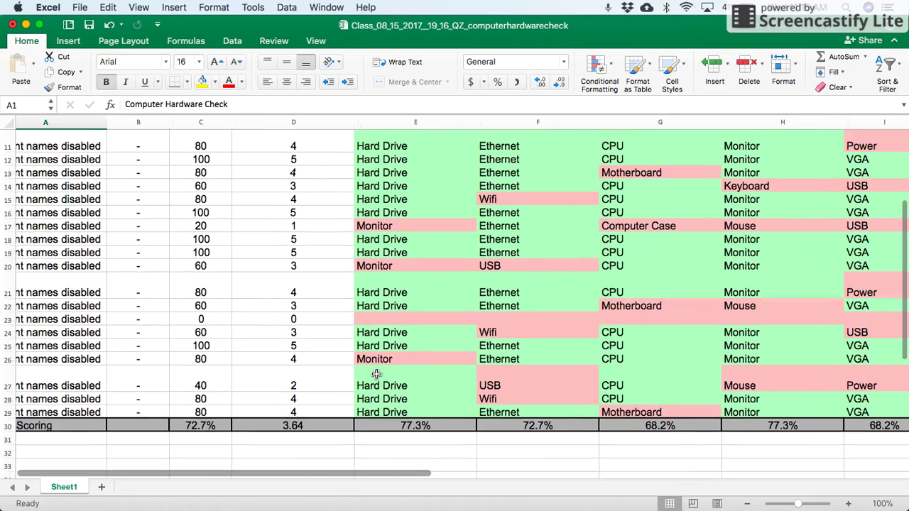
{"action": "scroll", "coordinate": [376, 375], "scroll_direction": "up", "scroll_amount": 3}
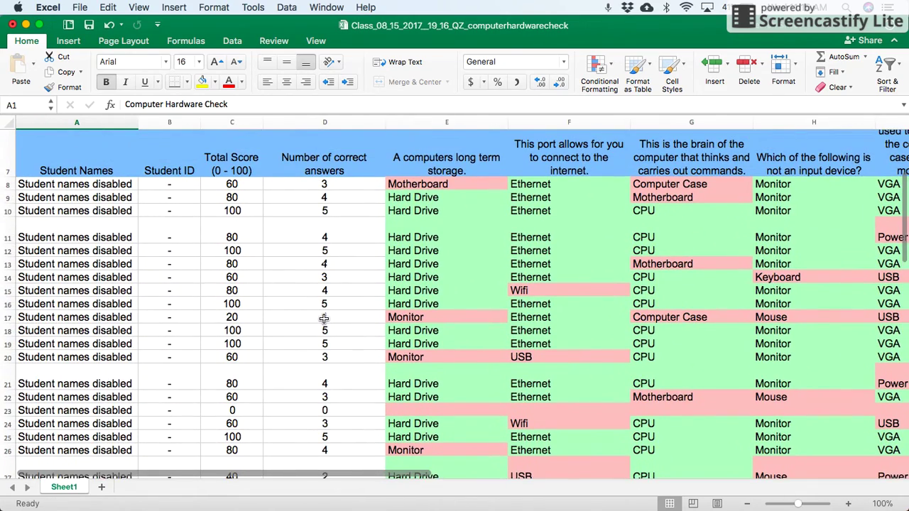
{"action": "scroll", "coordinate": [325, 320], "scroll_direction": "down", "scroll_amount": 3}
{"action": "scroll", "coordinate": [241, 296], "scroll_direction": "down", "scroll_amount": 2}
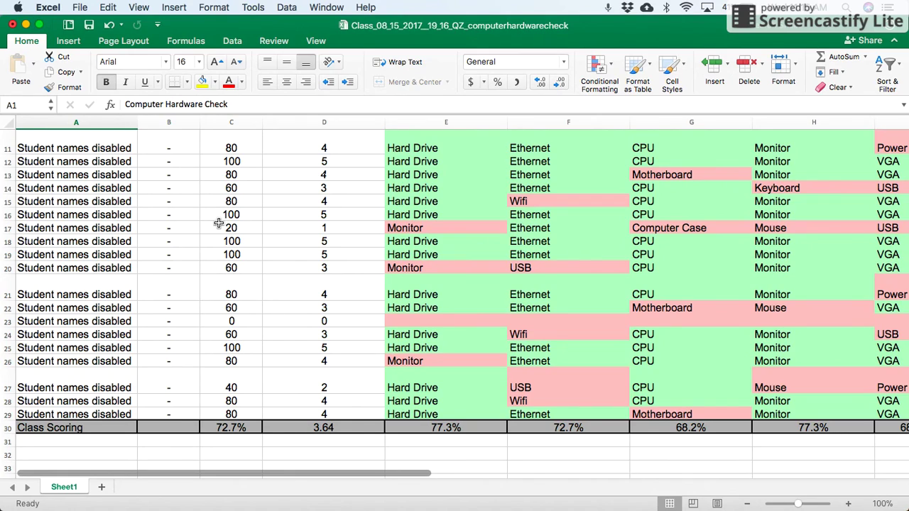
{"action": "key", "text": "ctrl+Up"}
{"action": "left_click", "coordinate": [306, 346]}
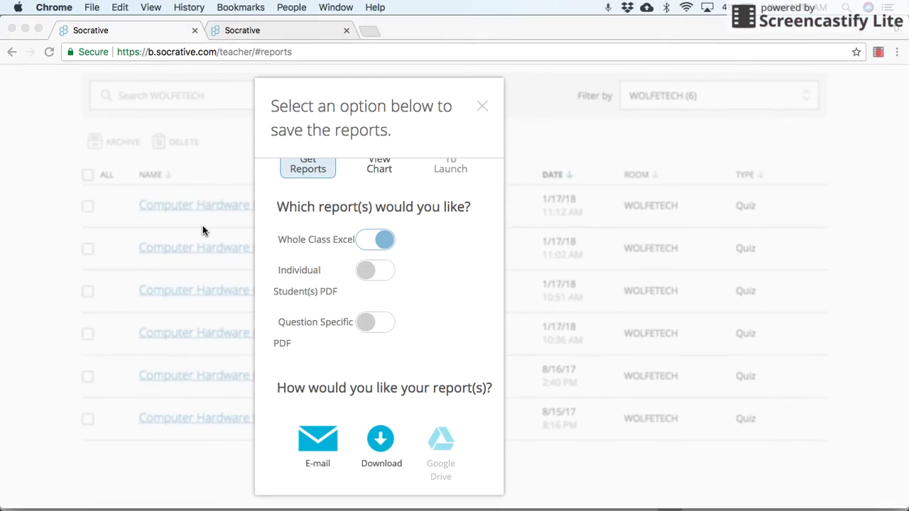
- Close the report options and go via Launch to the Quizzes list
{"action": "left_click", "coordinate": [482, 107]}
{"action": "scroll", "coordinate": [301, 174], "scroll_direction": "up", "scroll_amount": 2}
{"action": "left_click", "coordinate": [109, 80]}
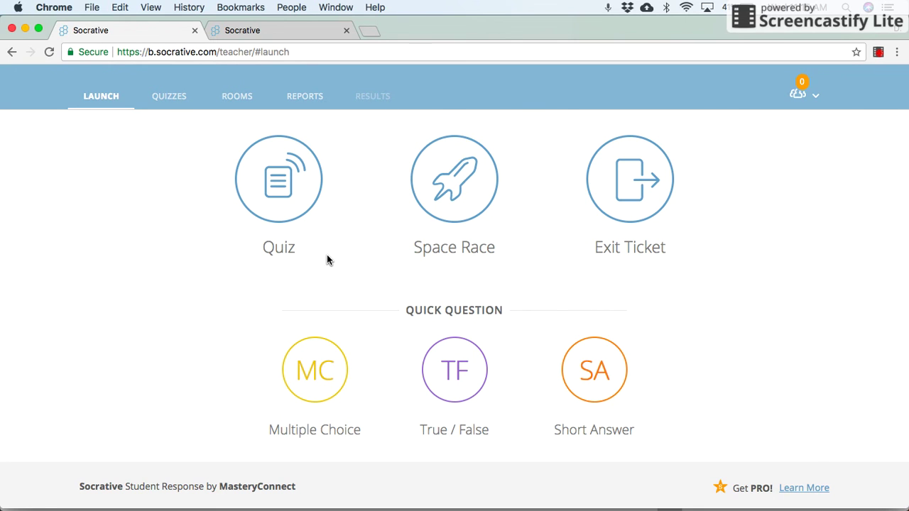
{"action": "left_click", "coordinate": [170, 100]}
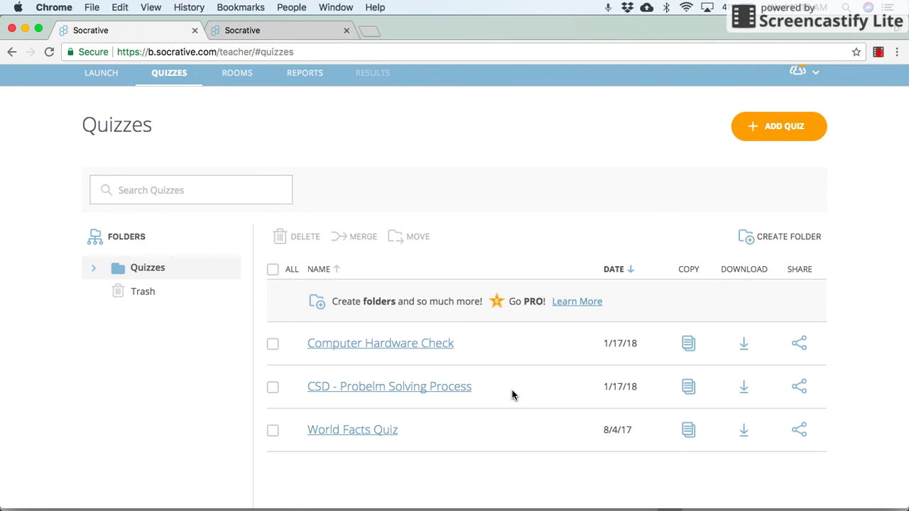
- Open CSD - Probelm Solving Process for editing and scroll through its four questions
{"action": "left_click", "coordinate": [459, 396]}
{"action": "scroll", "coordinate": [450, 310], "scroll_direction": "down", "scroll_amount": 10}
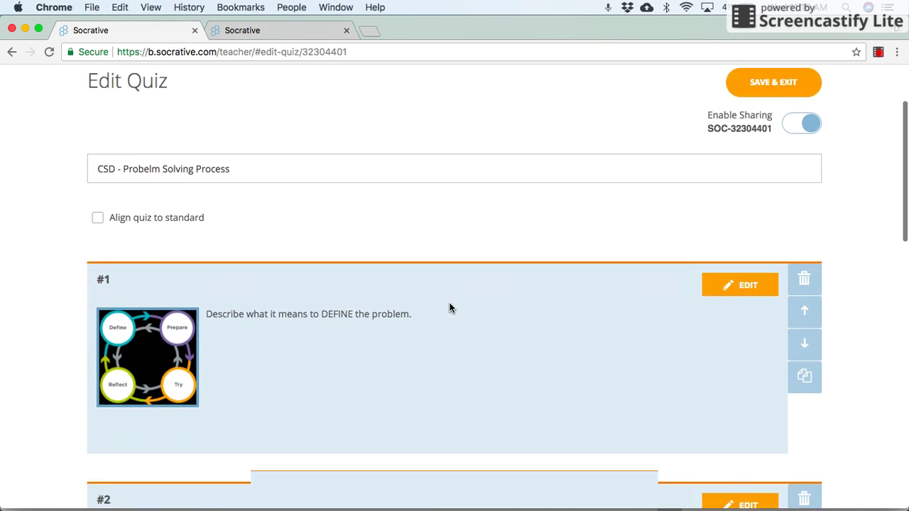
{"action": "scroll", "coordinate": [449, 306], "scroll_direction": "down", "scroll_amount": 9}
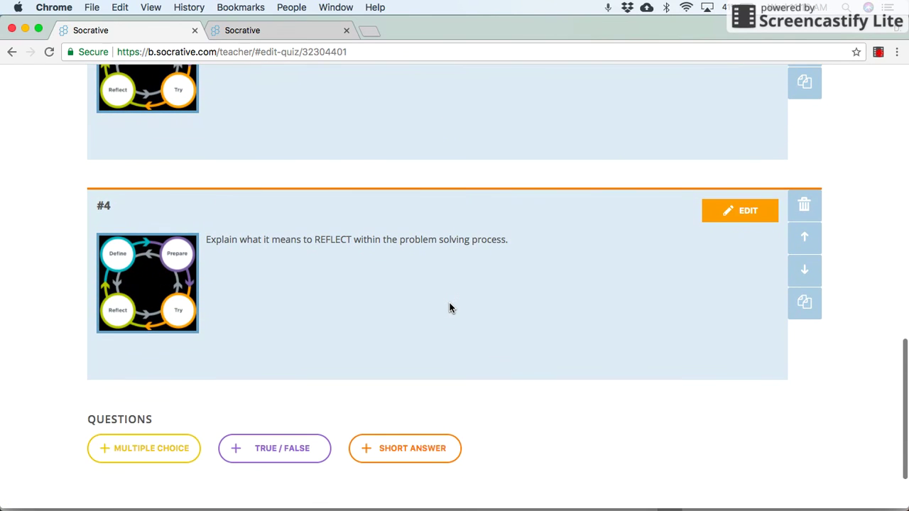
{"action": "scroll", "coordinate": [449, 307], "scroll_direction": "up", "scroll_amount": 18}
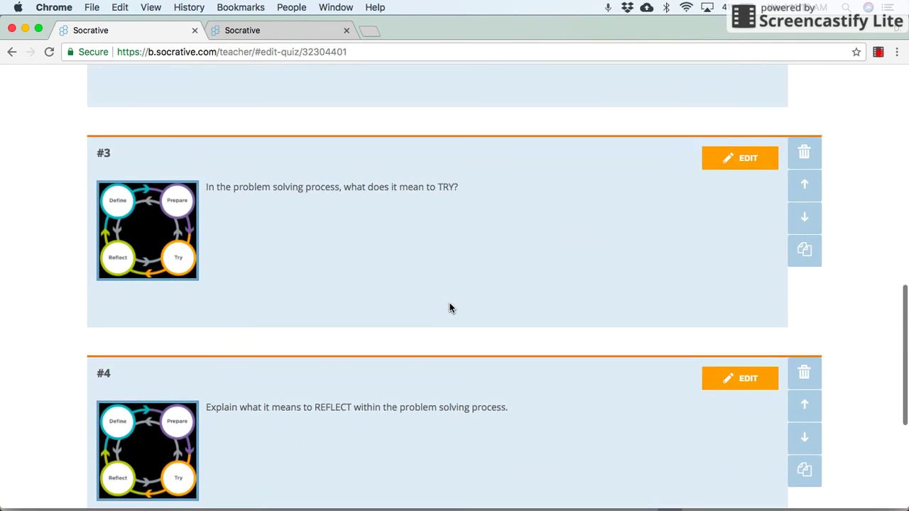
{"action": "scroll", "coordinate": [449, 308], "scroll_direction": "up", "scroll_amount": 5}
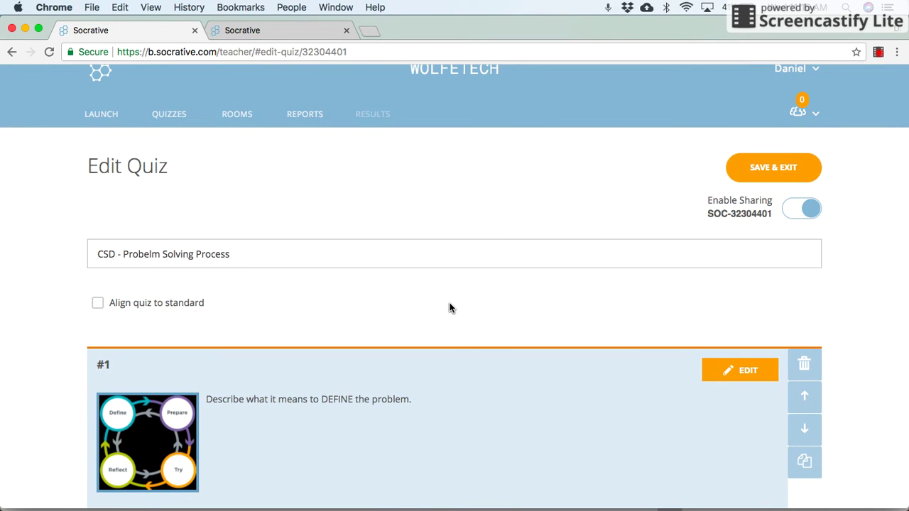
{"action": "scroll", "coordinate": [449, 309], "scroll_direction": "down", "scroll_amount": 5}
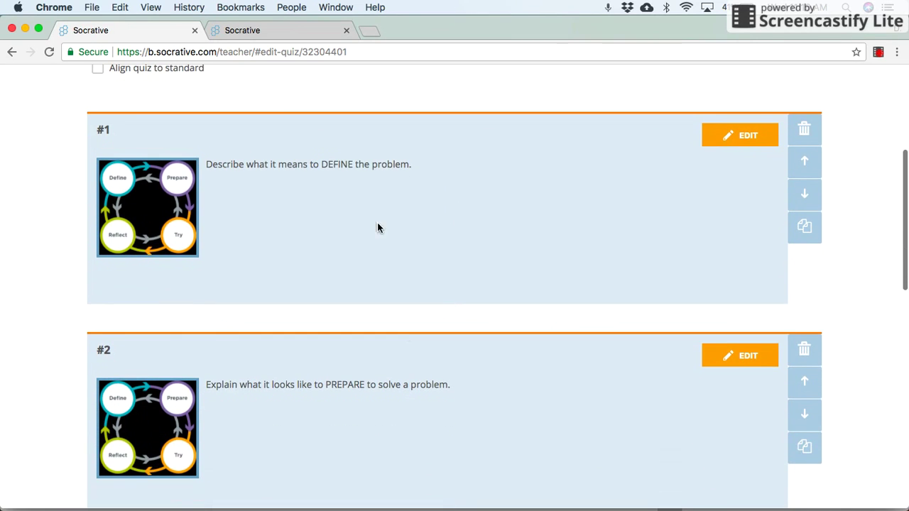
{"action": "scroll", "coordinate": [406, 333], "scroll_direction": "down", "scroll_amount": 10}
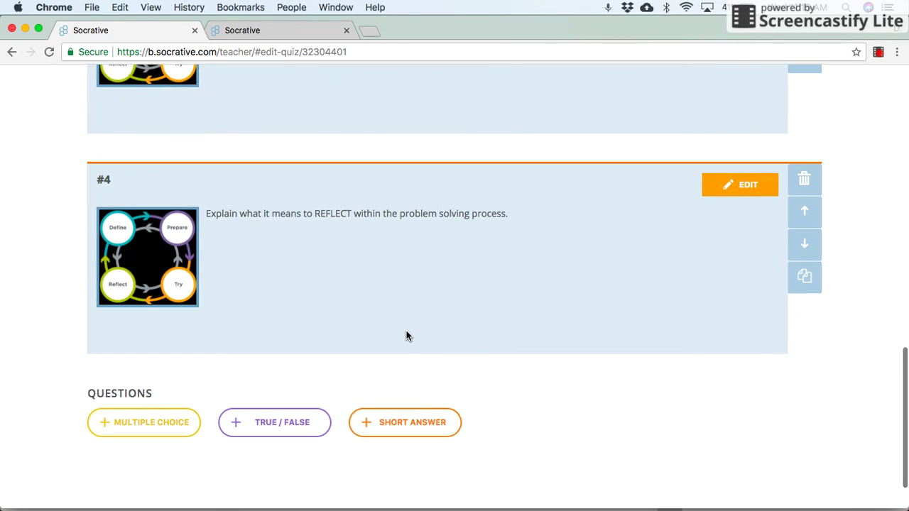
{"action": "scroll", "coordinate": [395, 253], "scroll_direction": "up", "scroll_amount": 3}
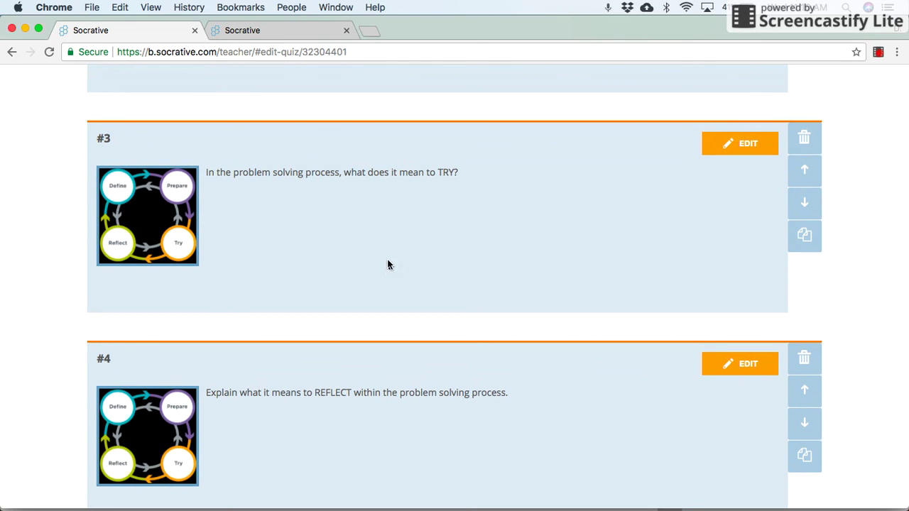
{"action": "scroll", "coordinate": [377, 281], "scroll_direction": "up", "scroll_amount": 6}
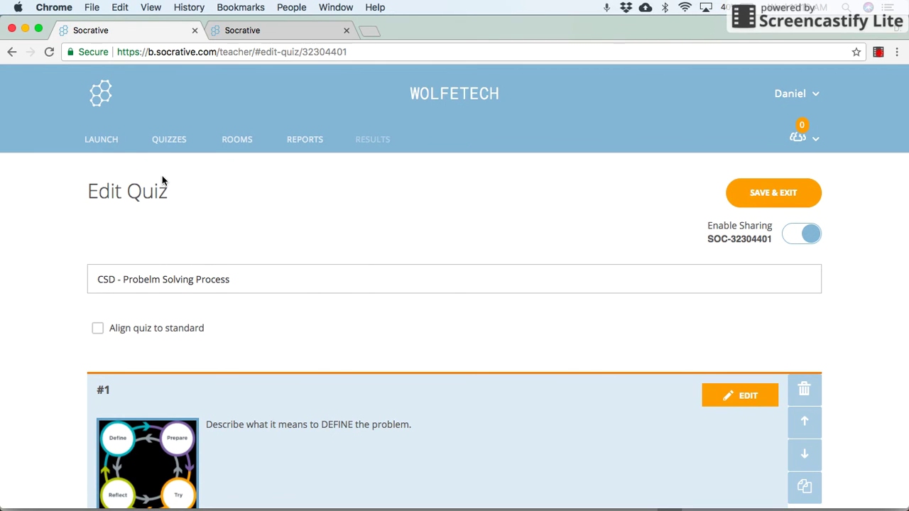
- Leave the quiz editor for the Launch page offering Quiz, Space Race and Exit Ticket
{"action": "left_click", "coordinate": [103, 157]}
{"action": "scroll", "coordinate": [387, 286], "scroll_direction": "down", "scroll_amount": 2}
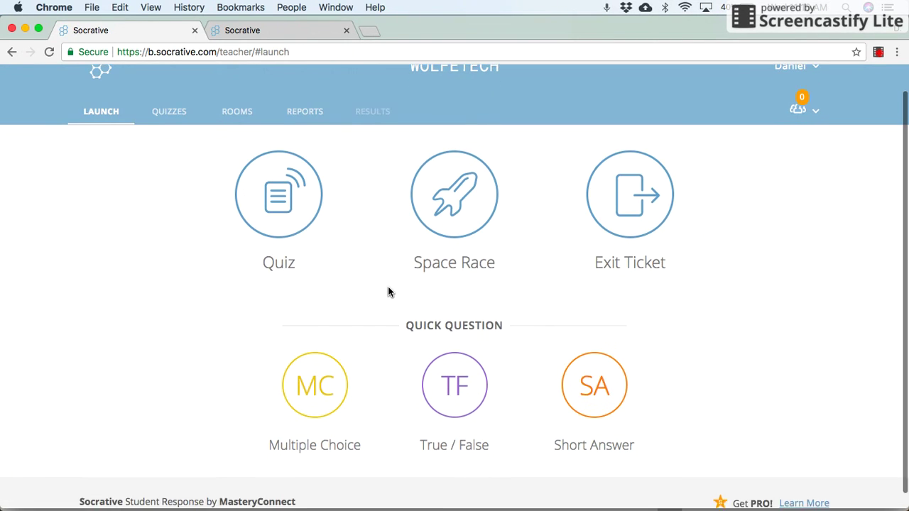